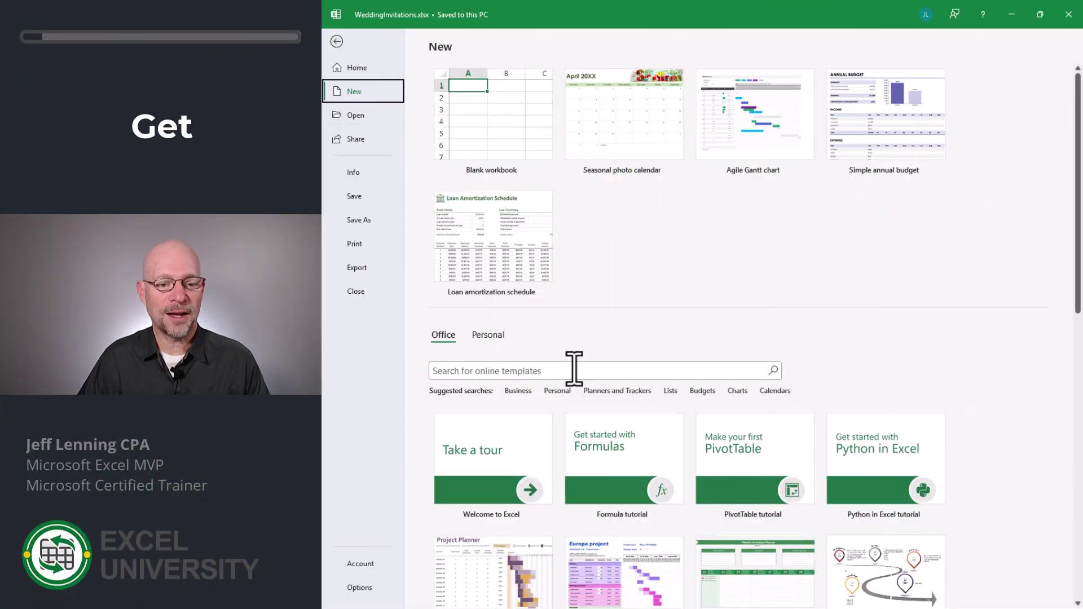
Search templates for 'wedding invitation' and create a workbook from the Wedding invitation tracker template.
click(573, 366)
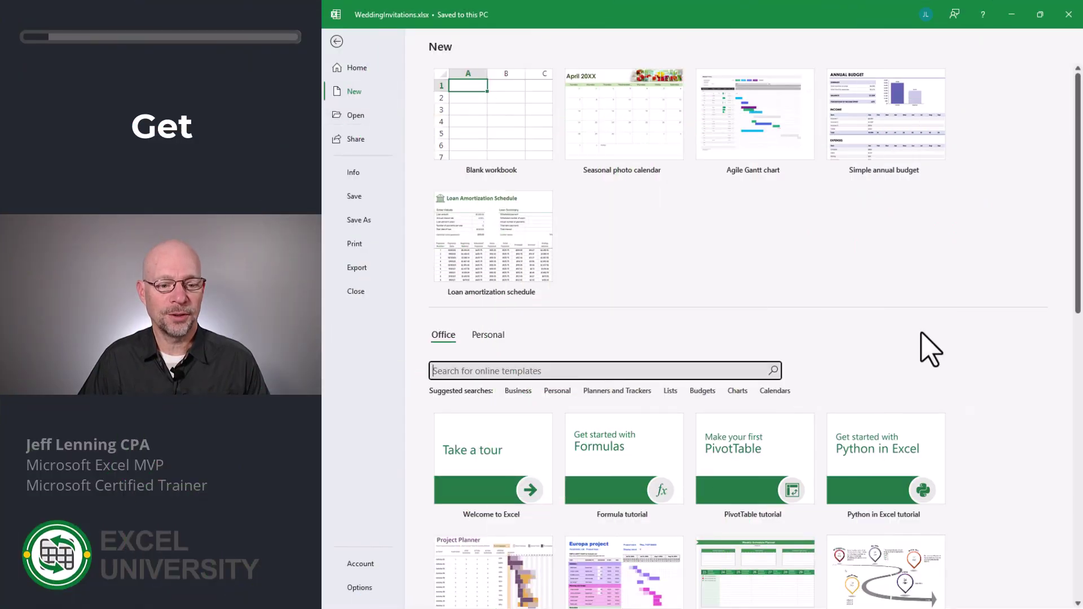
text(w)
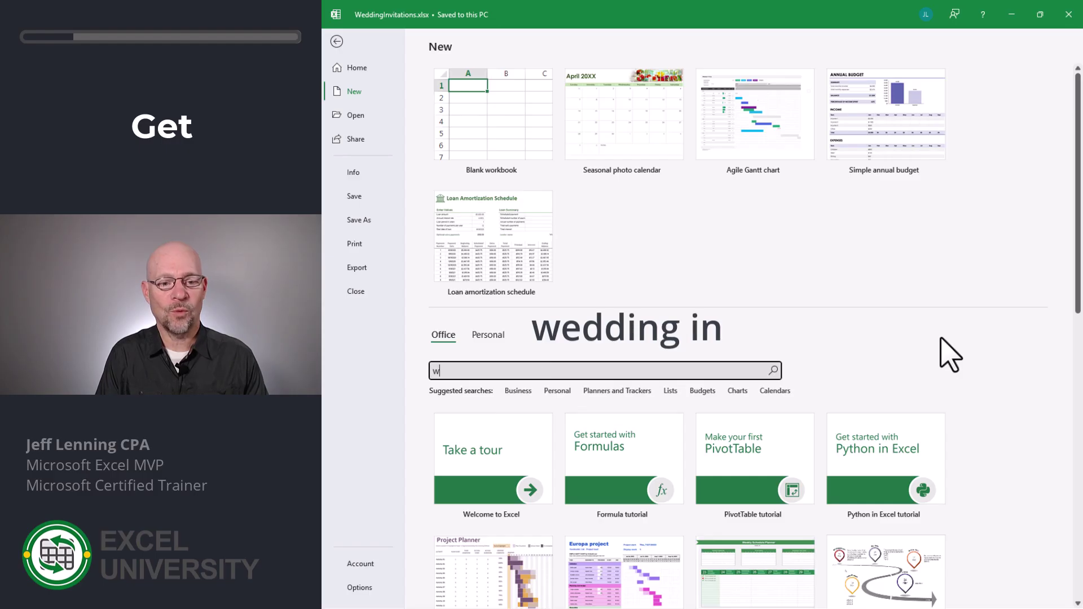
text(edding invitation)
key(Return)
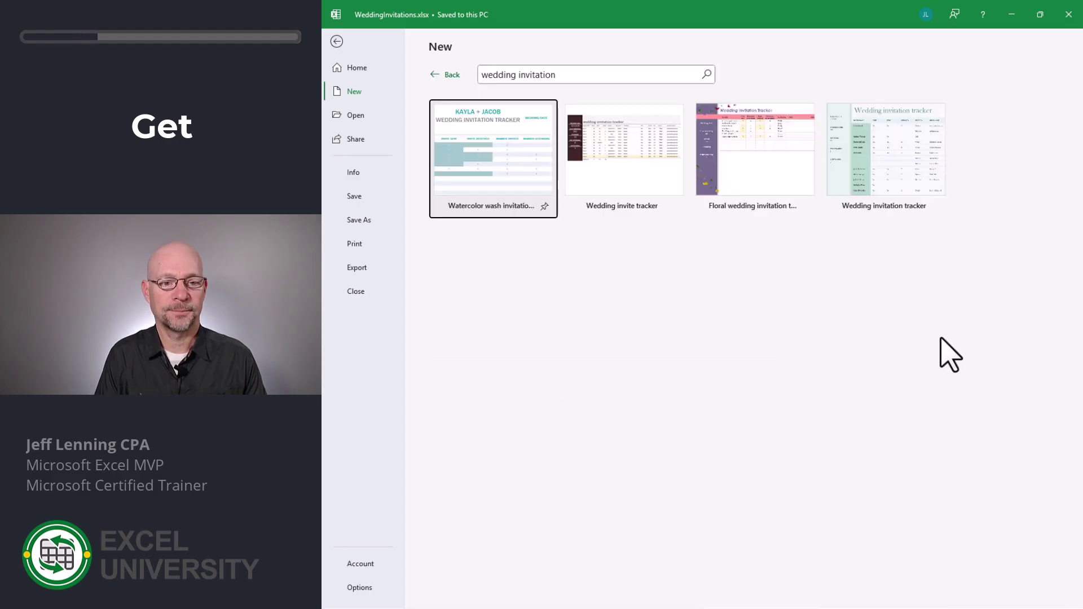
click(871, 134)
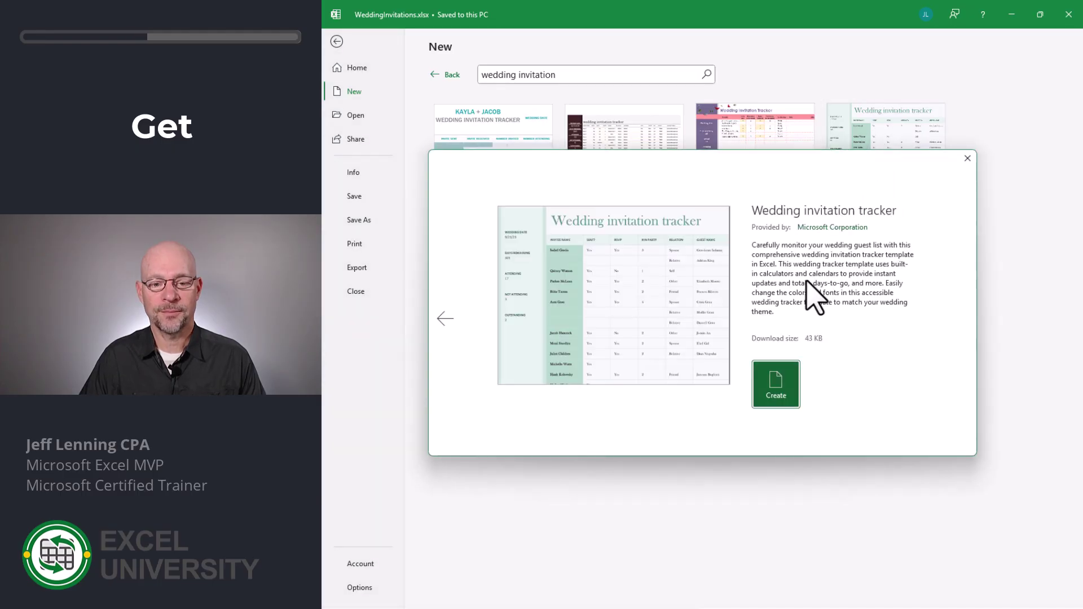
click(785, 389)
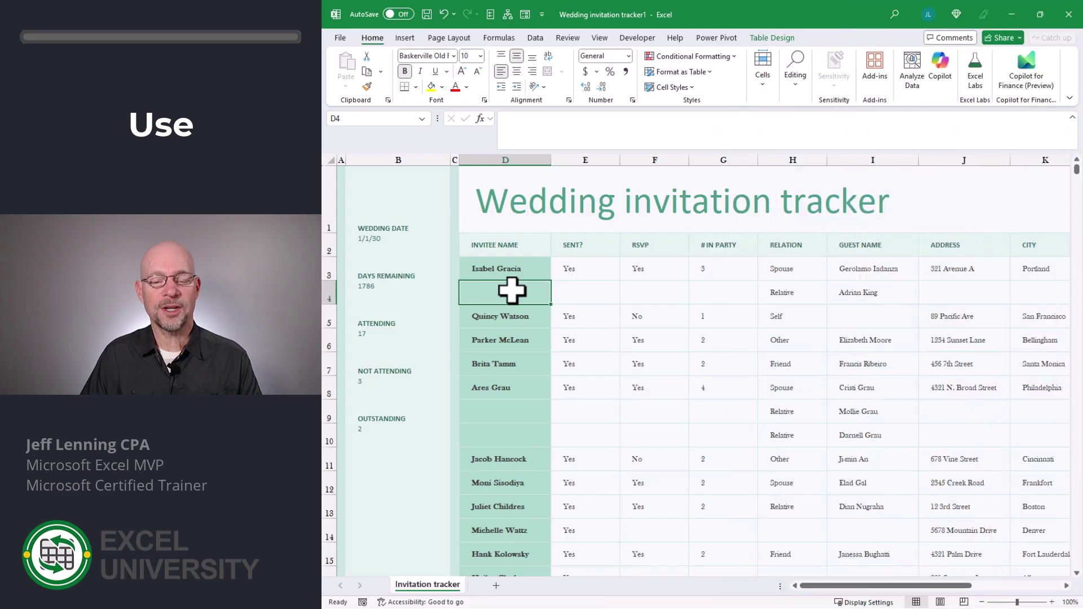
Check the invitee, party size and guest names in rows 3-4, then delete blank table row 4.
click(519, 269)
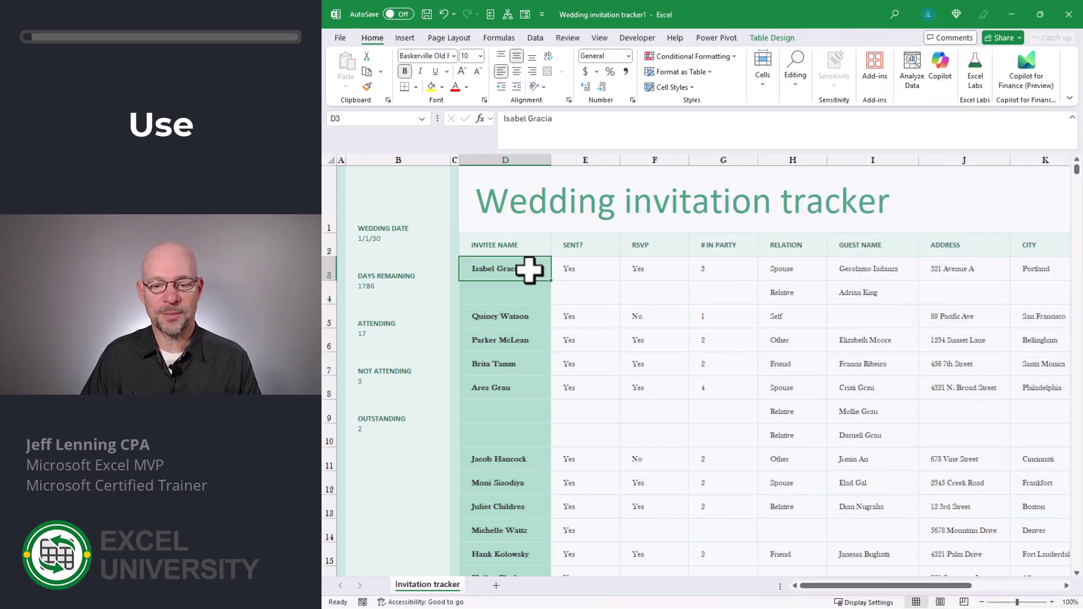
click(717, 265)
click(871, 269)
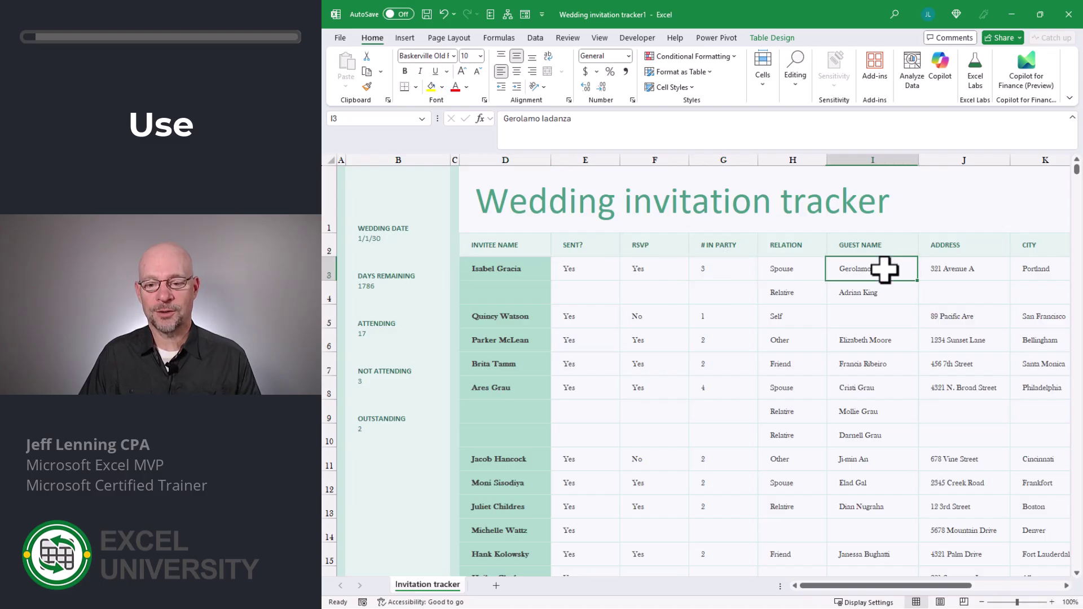
click(886, 292)
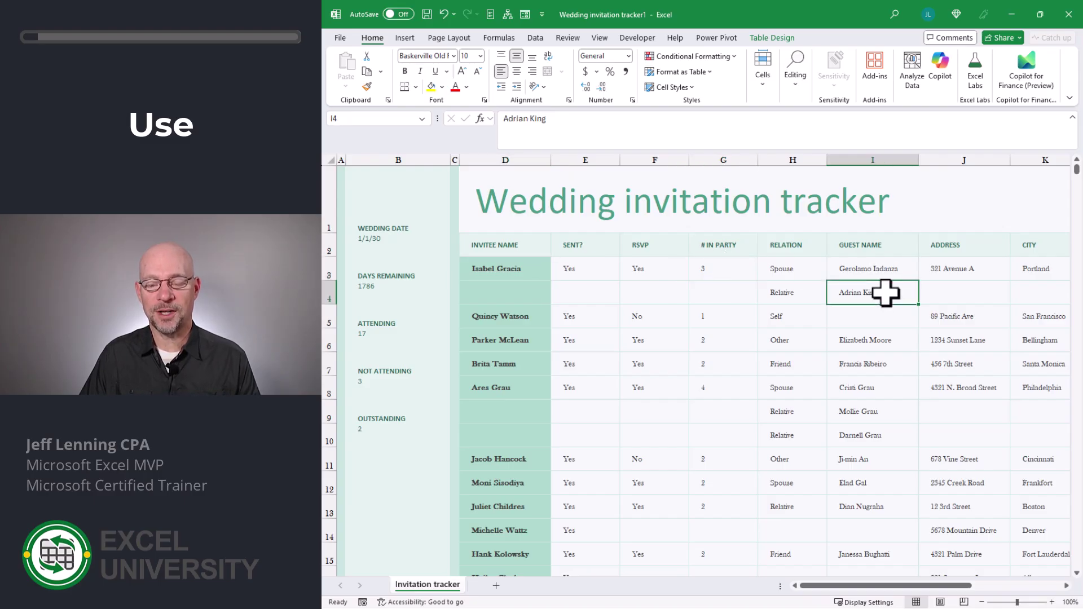
right_click(520, 292)
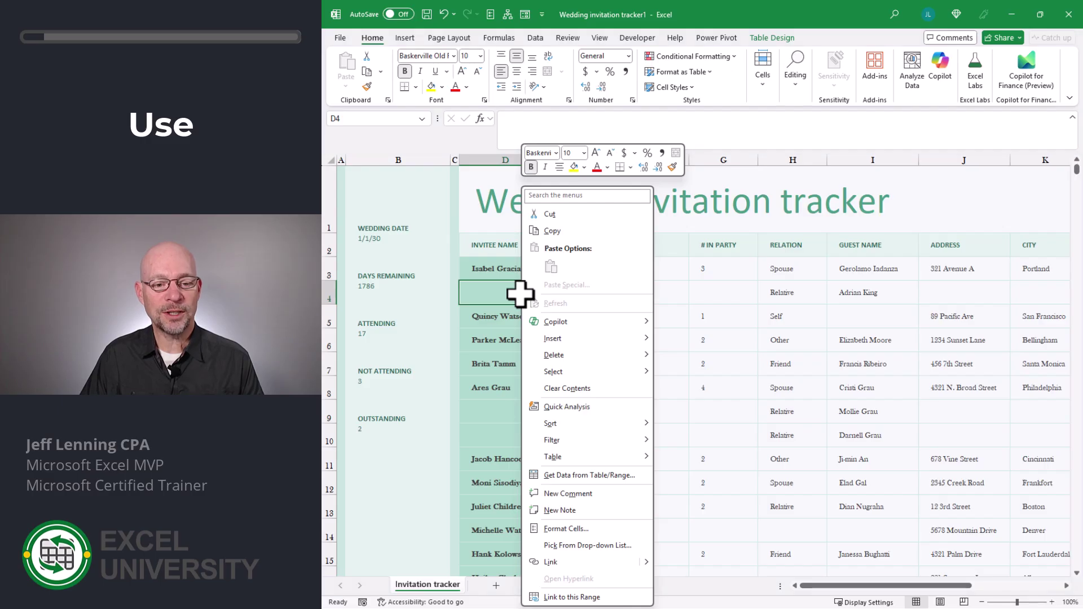
mouse_move(585, 360)
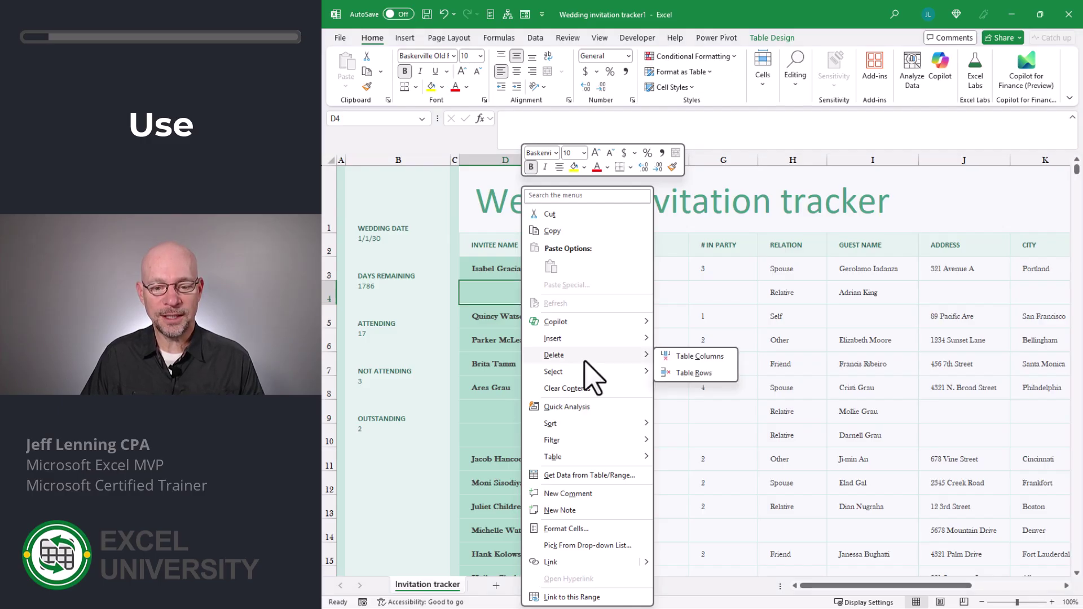
click(694, 373)
Delete the remaining blank table rows, starting with row 8, and return to D3.
right_click(521, 388)
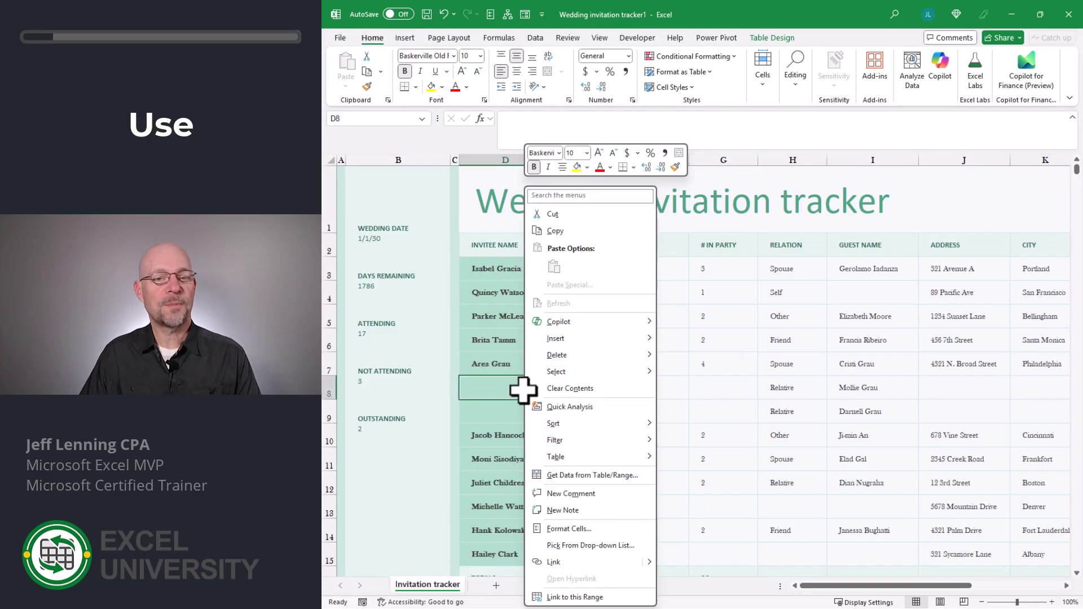
mouse_move(585, 360)
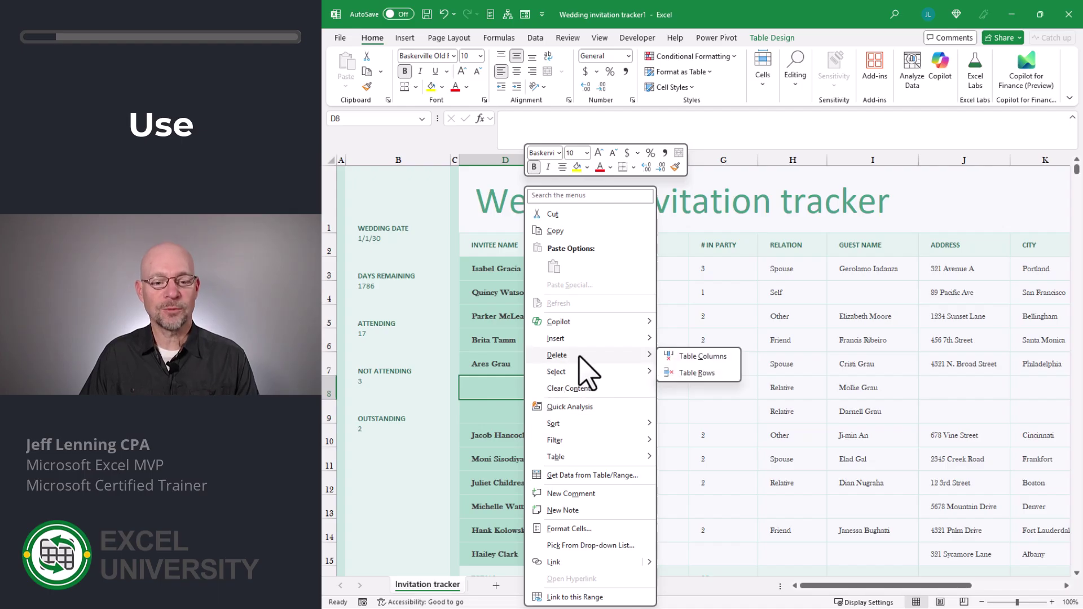
click(683, 373)
right_click(522, 389)
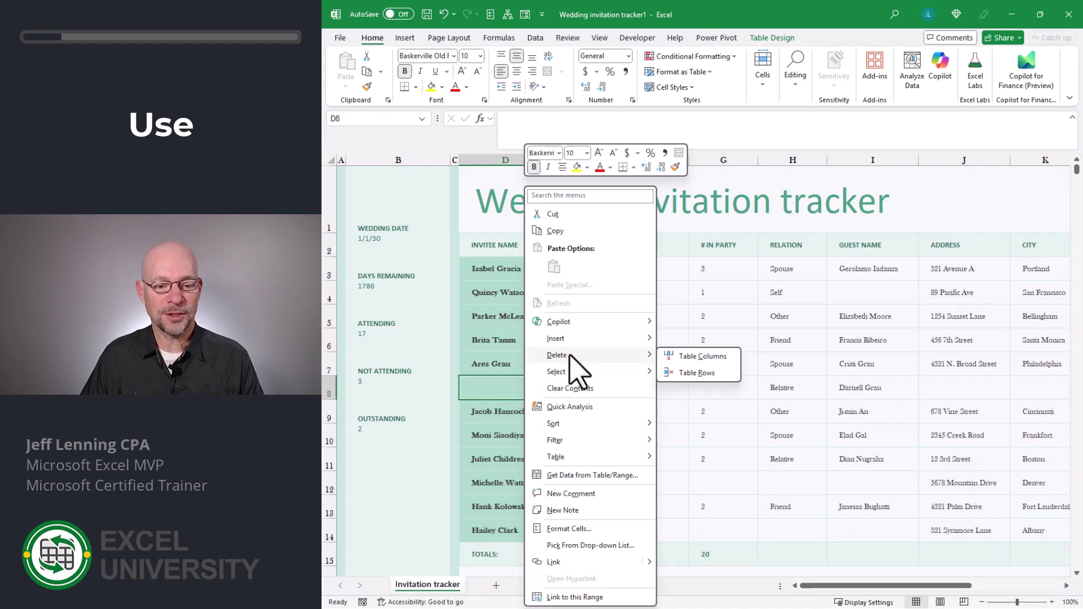
click(693, 373)
click(508, 268)
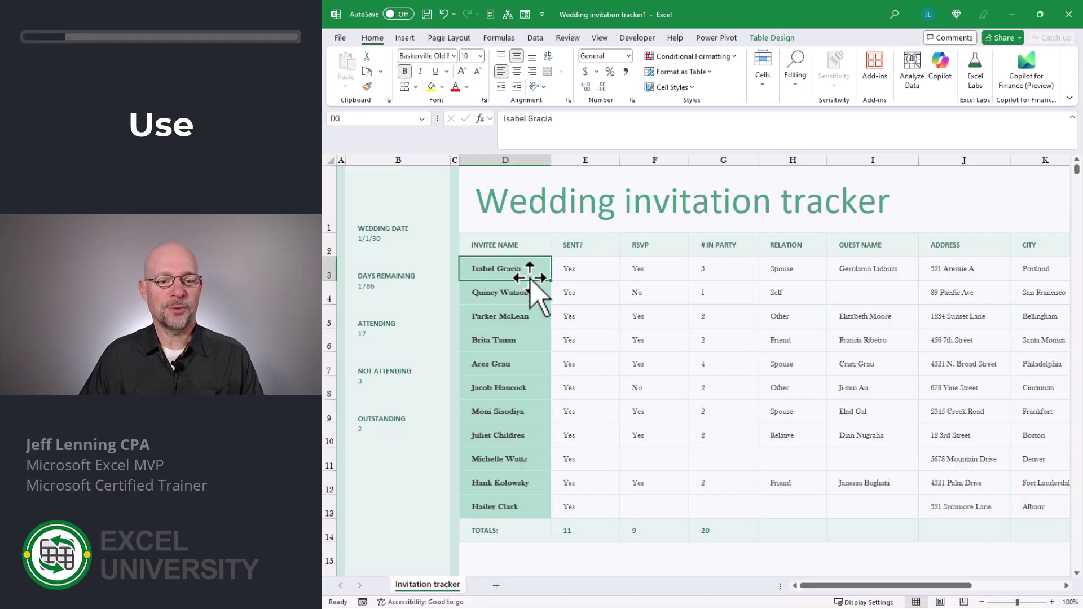
Switch the first invitation's SENT? value in E3 to No, then back to Yes.
click(578, 269)
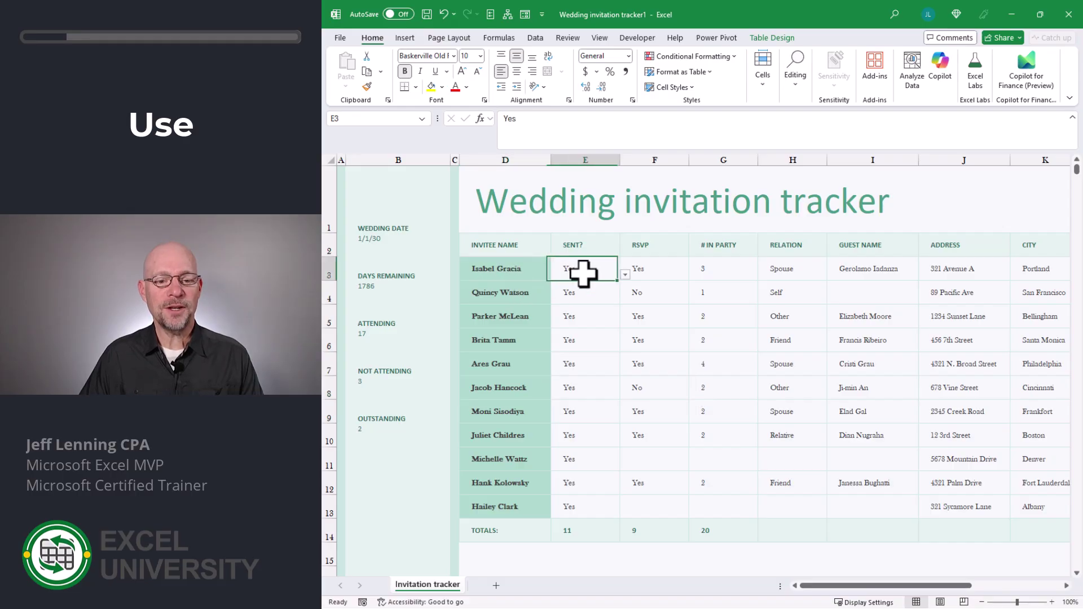
click(624, 275)
click(571, 297)
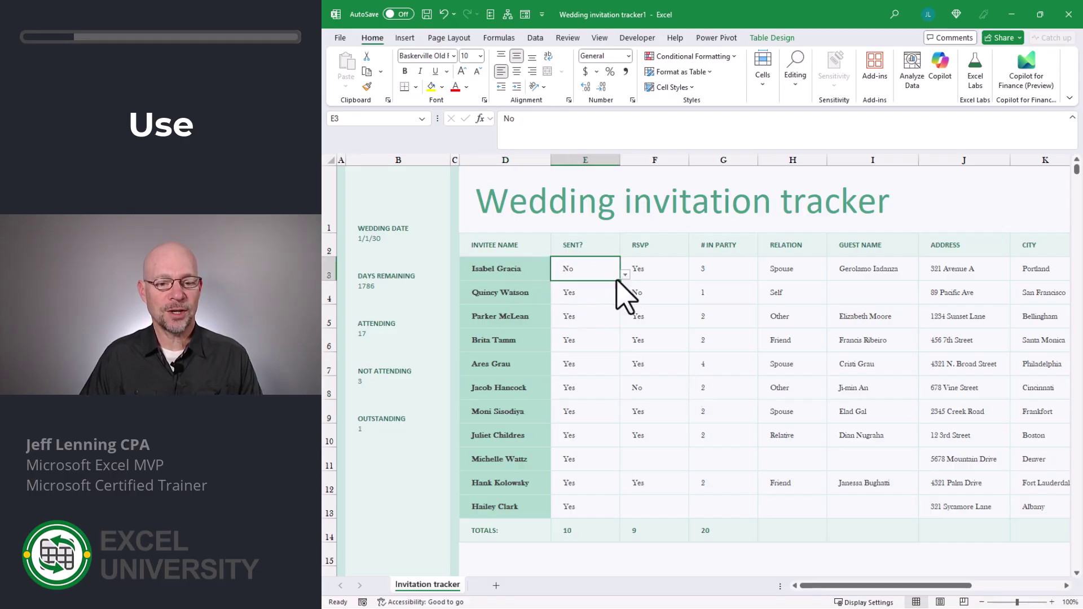
click(624, 275)
click(570, 287)
Change the first invitee's RSVP in F3 to No, then to Tentative.
click(683, 273)
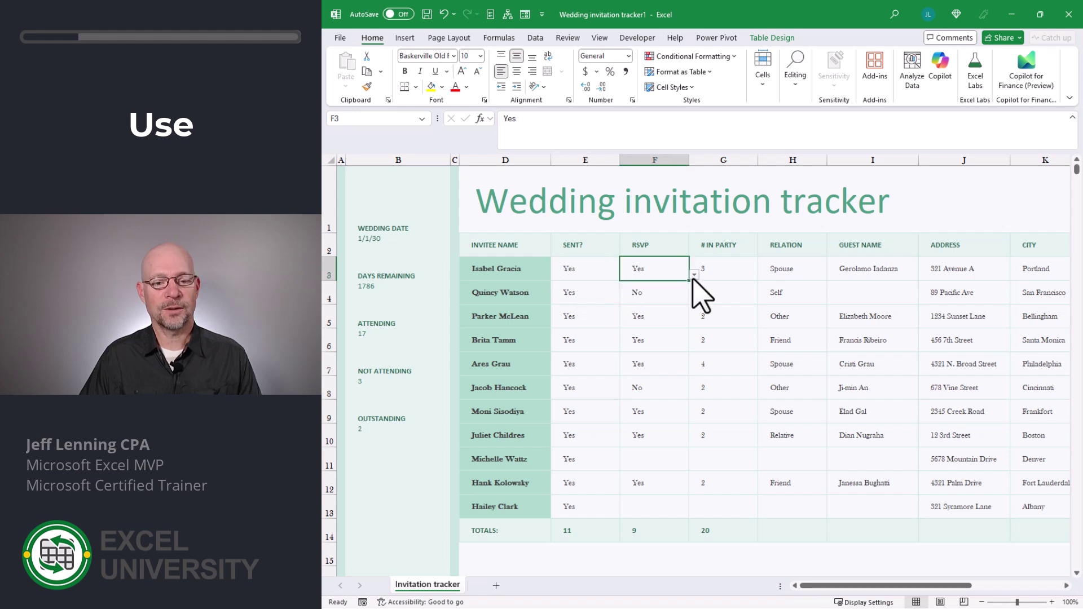
click(694, 275)
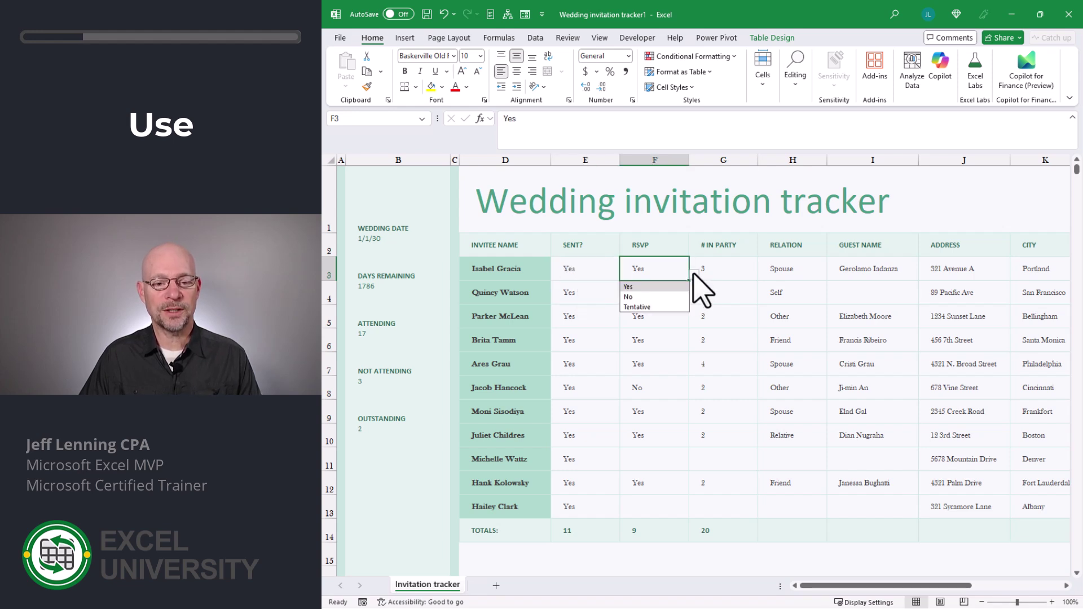
click(693, 275)
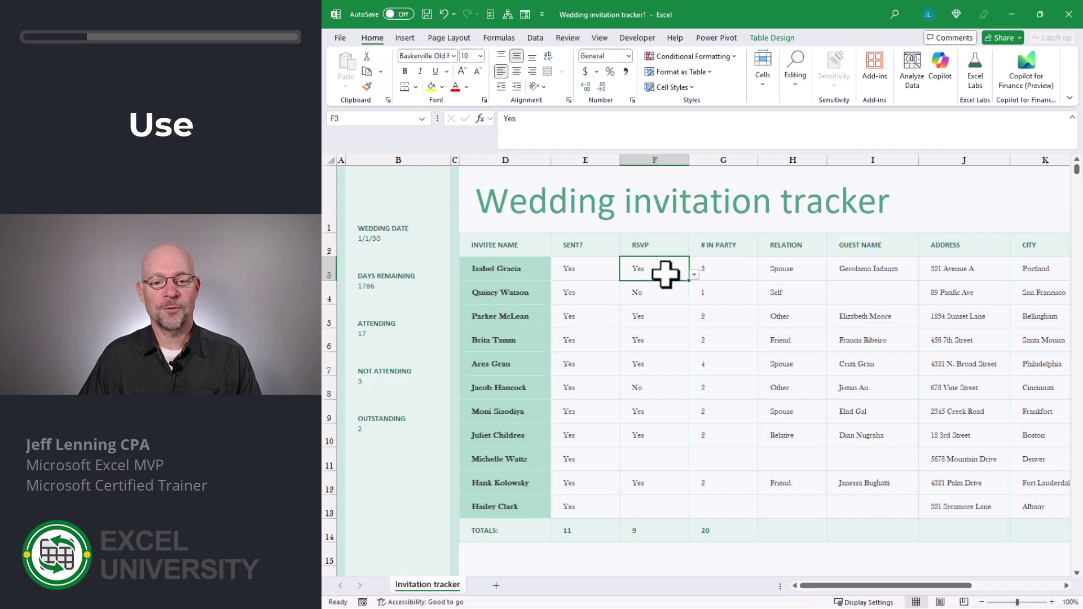
click(725, 273)
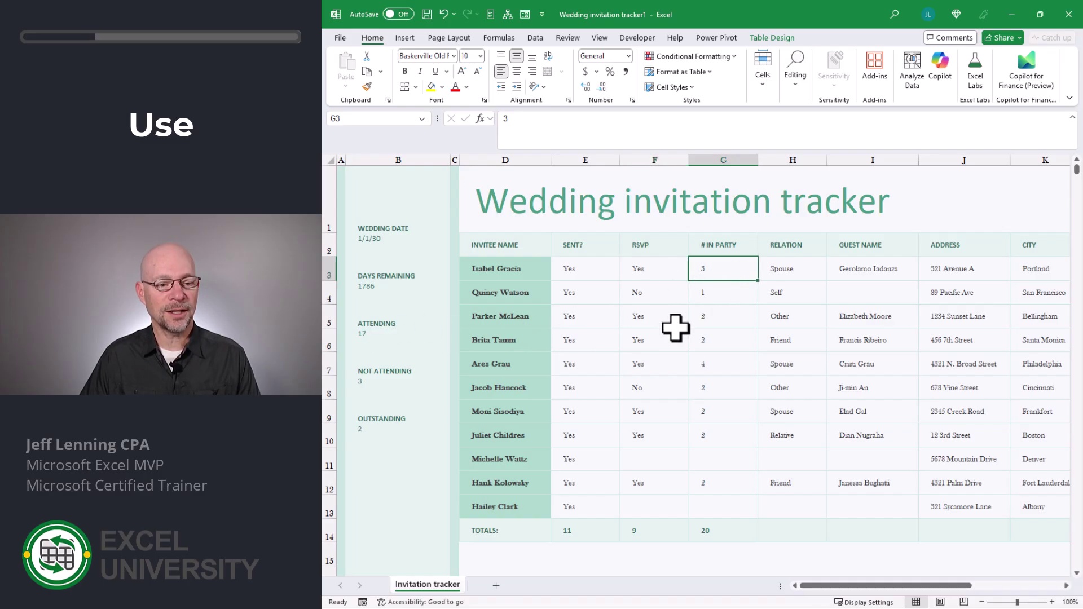
key(Left)
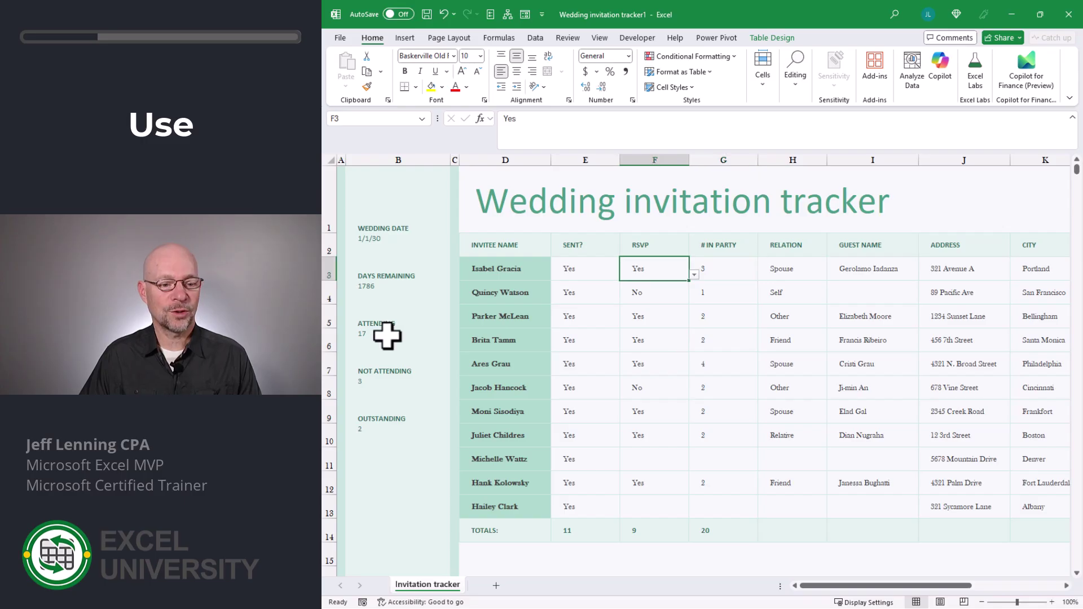
click(694, 275)
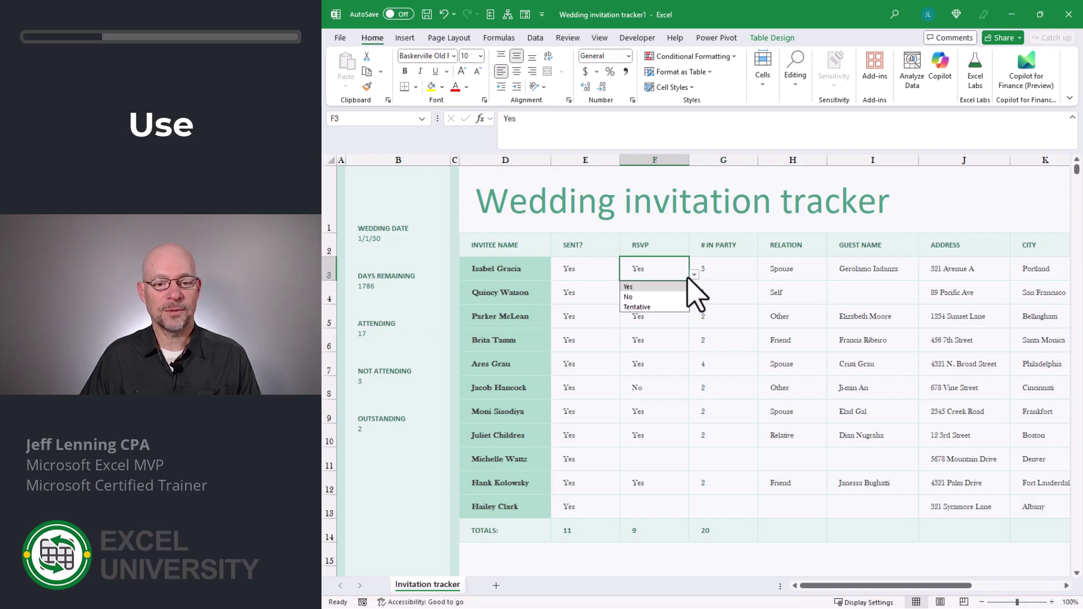
click(632, 297)
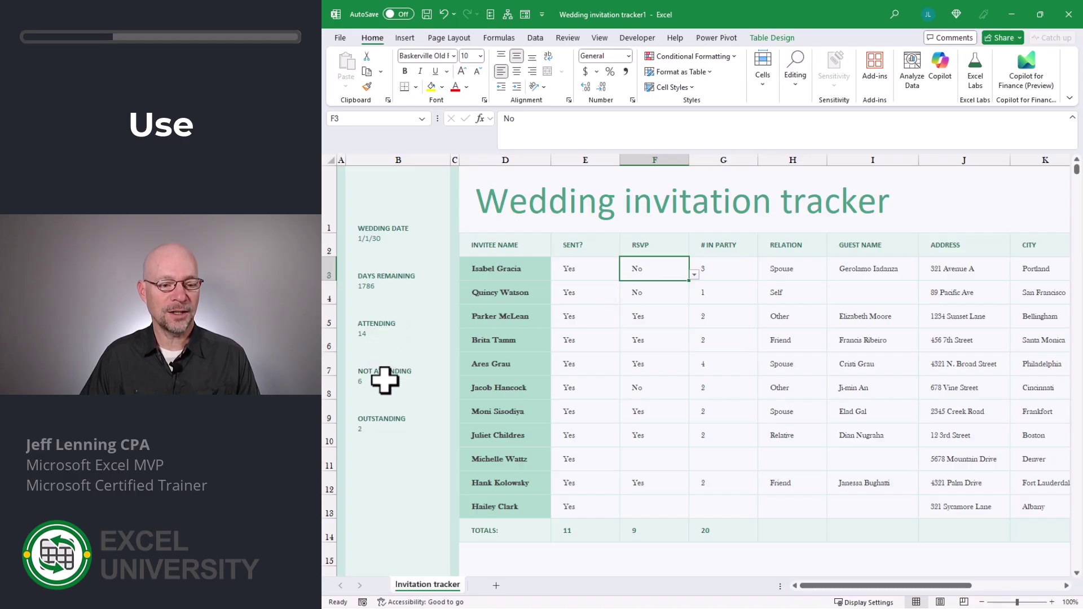
click(694, 275)
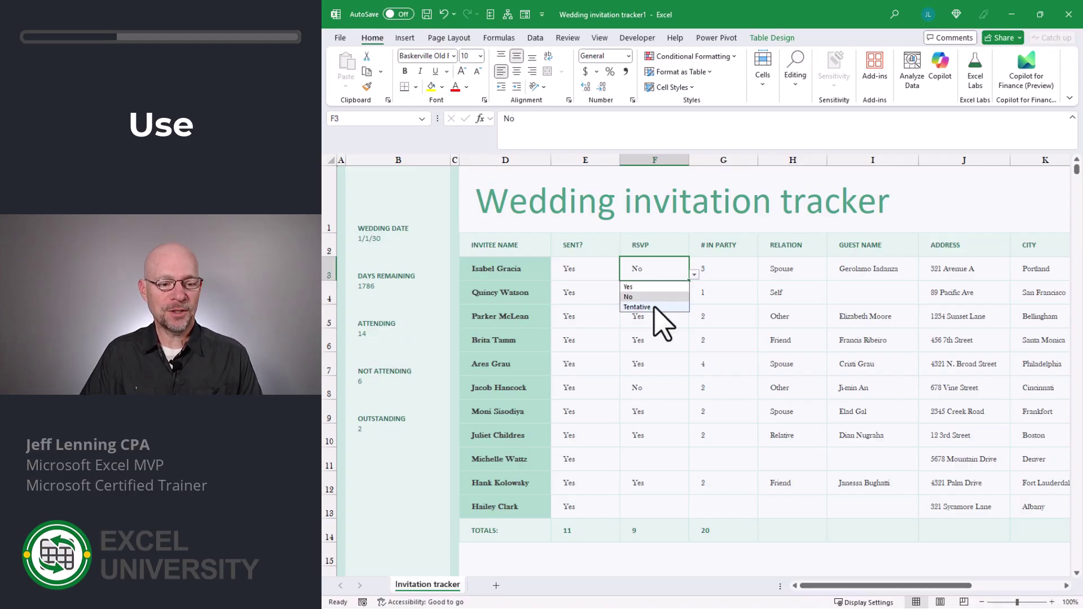
click(654, 308)
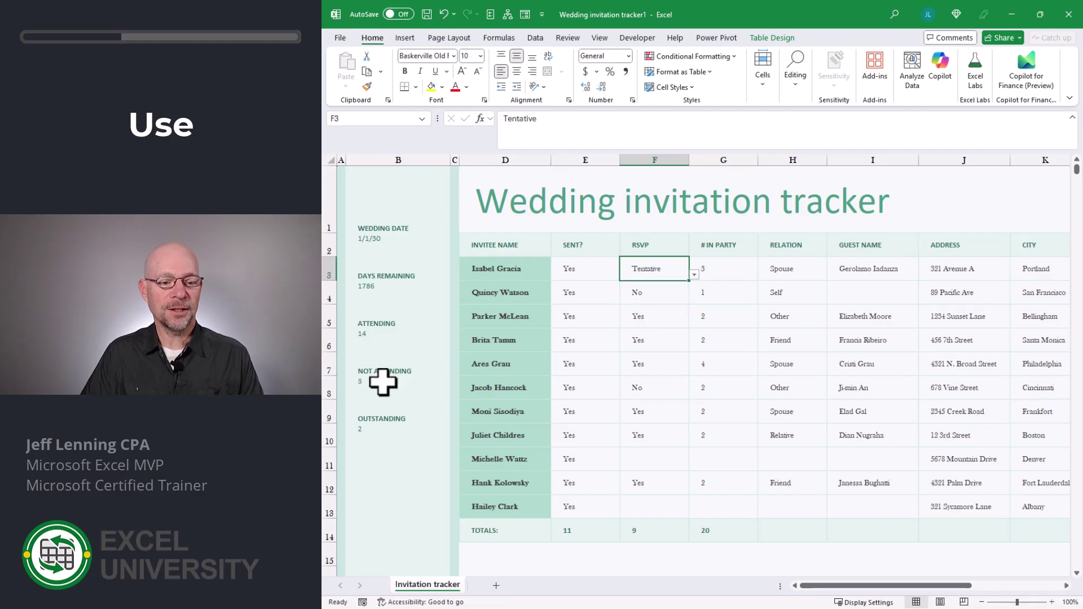
Inspect the last invitee's blank RSVP and the Outstanding formula in B10, then list F3's RSVP answers.
click(674, 510)
click(696, 510)
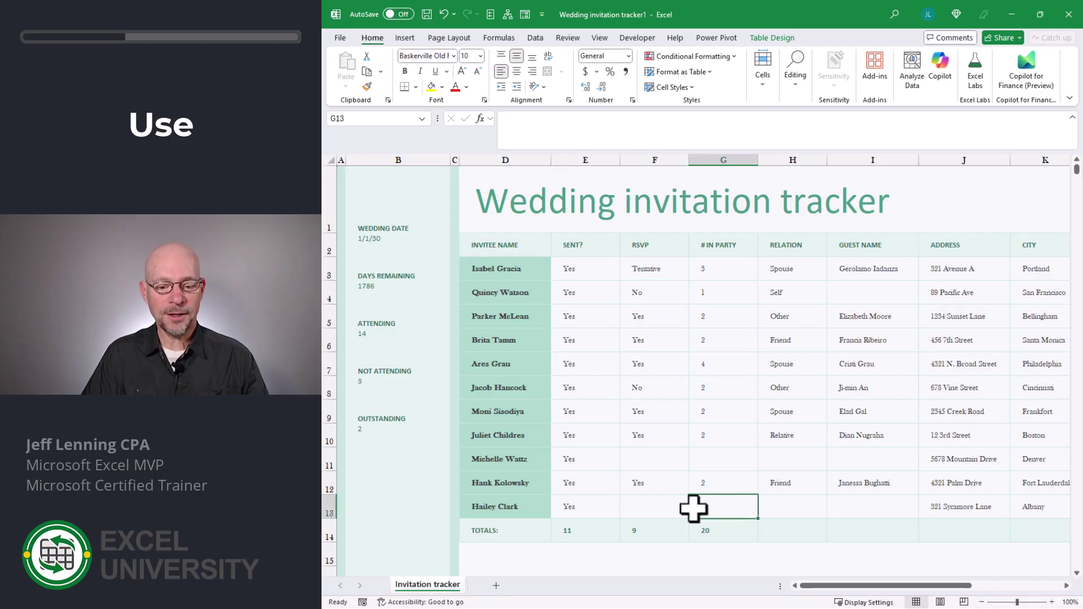
click(385, 435)
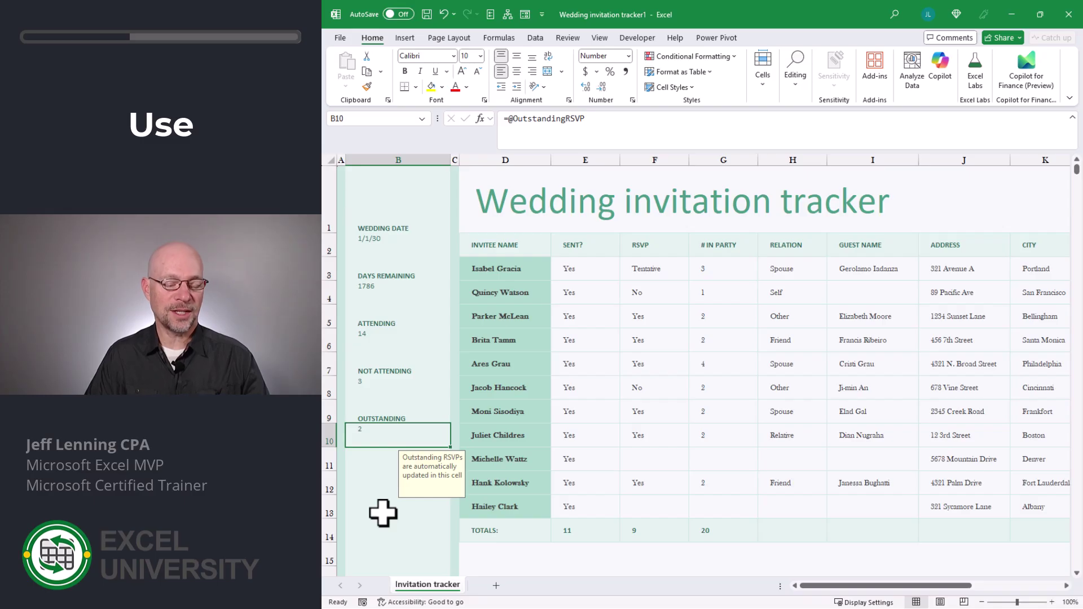
click(671, 269)
click(693, 275)
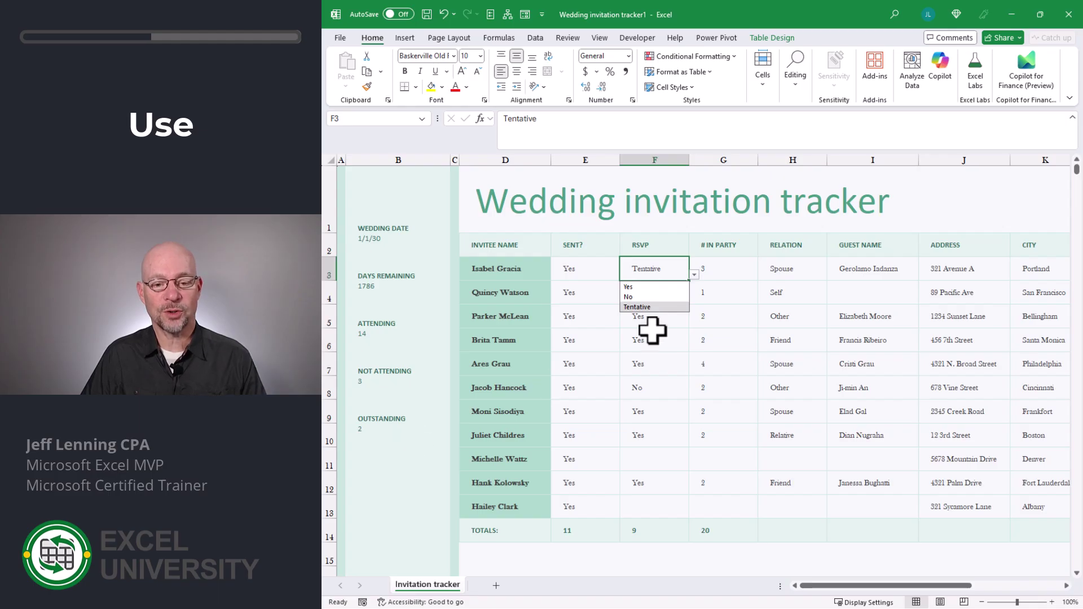
Add Outstanding to the data validation list for RSVP cells F3:F13.
drag(660, 271, 653, 503)
click(535, 37)
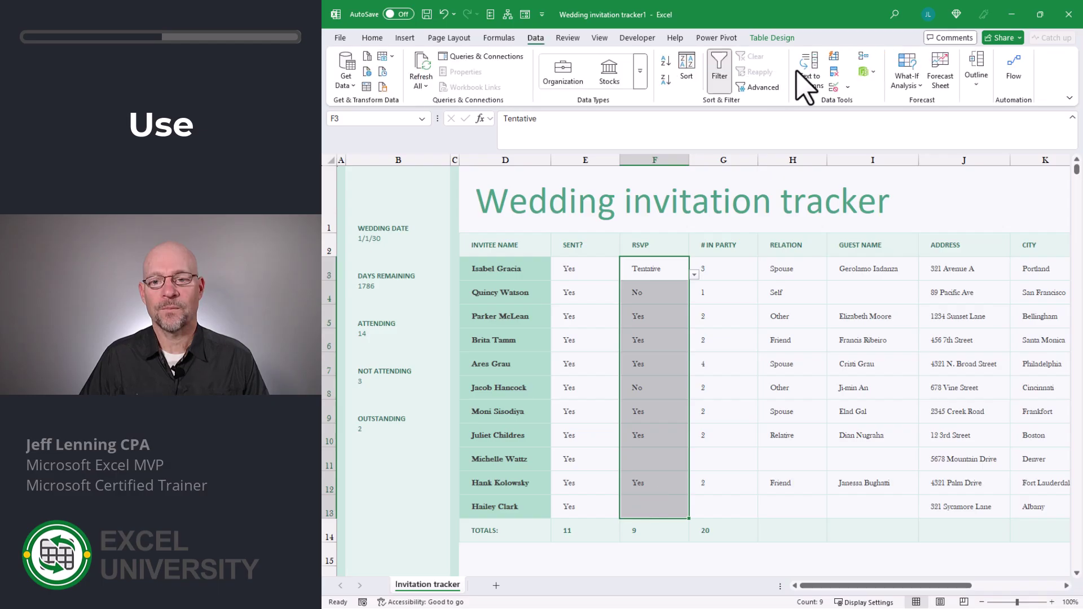
click(835, 89)
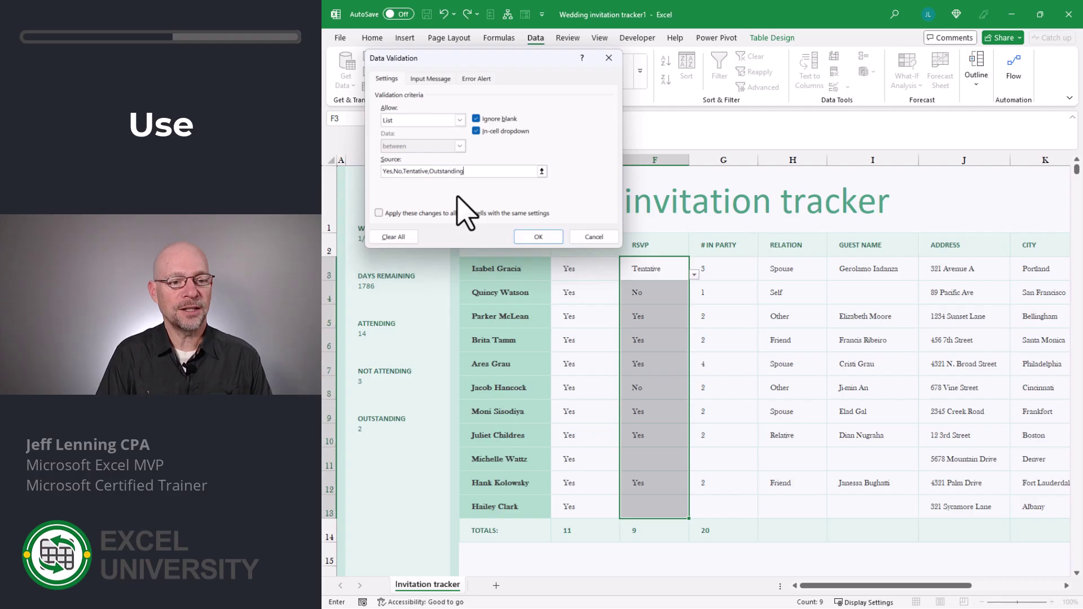
click(538, 237)
Set the blank RSVPs in F11 and F13 to Outstanding, keeping F3 as Tentative.
click(654, 458)
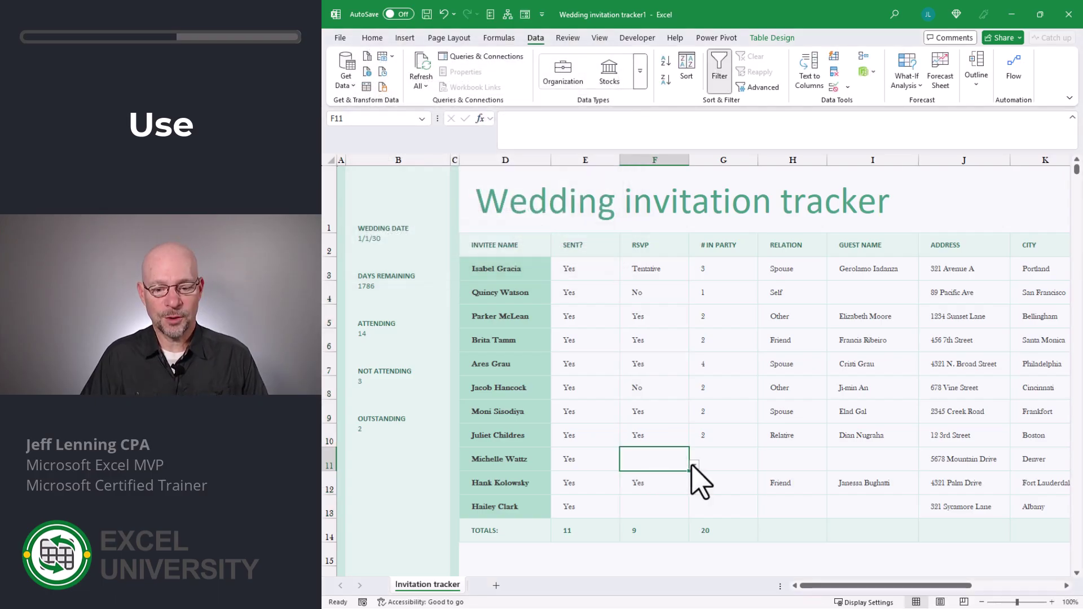
click(693, 465)
click(648, 507)
click(670, 504)
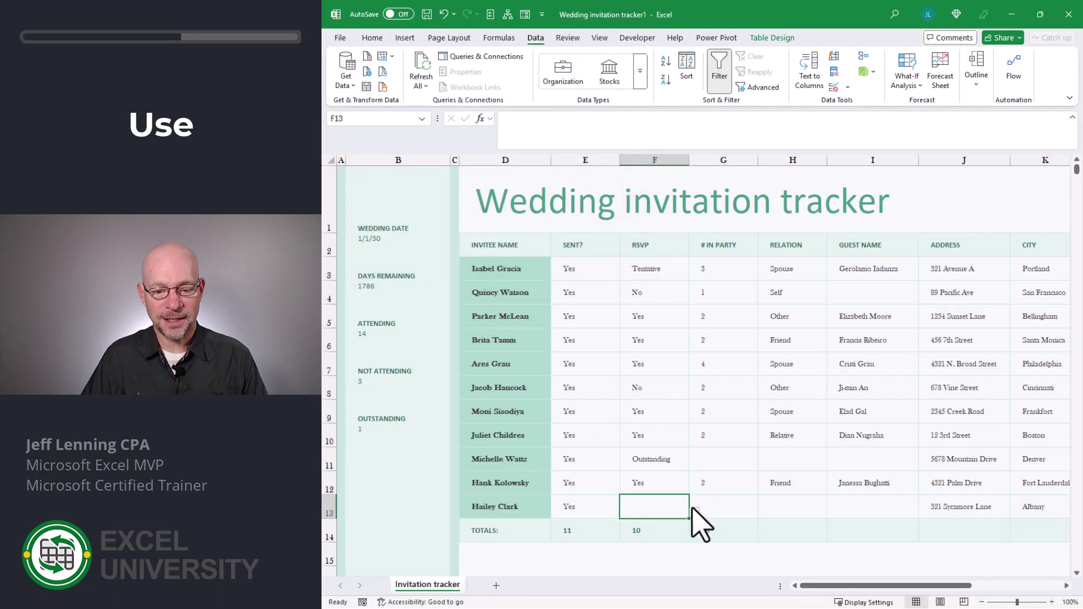
click(694, 512)
click(671, 564)
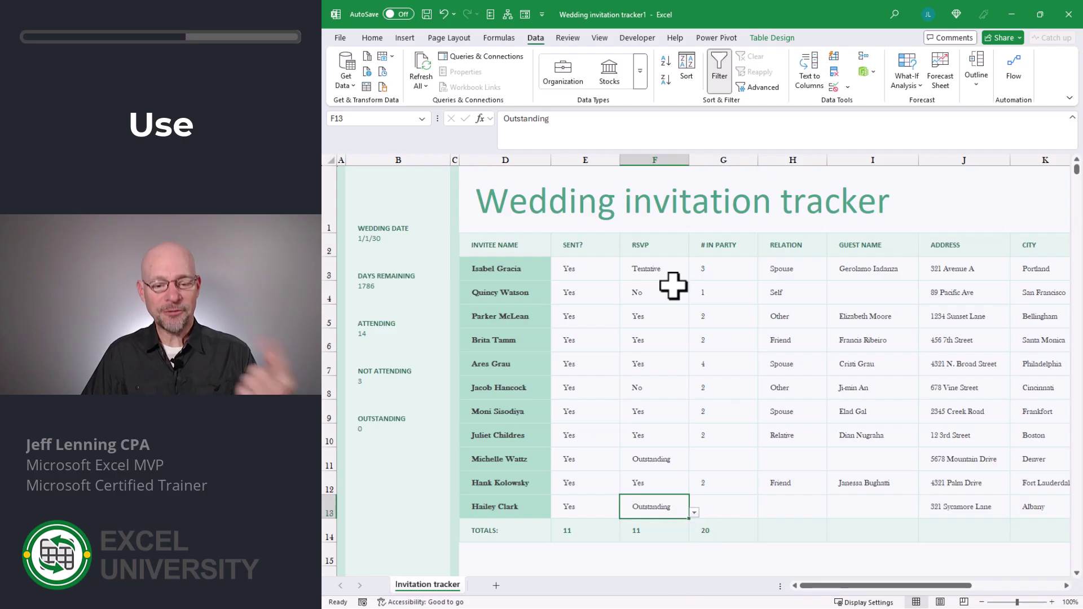
click(669, 275)
click(693, 276)
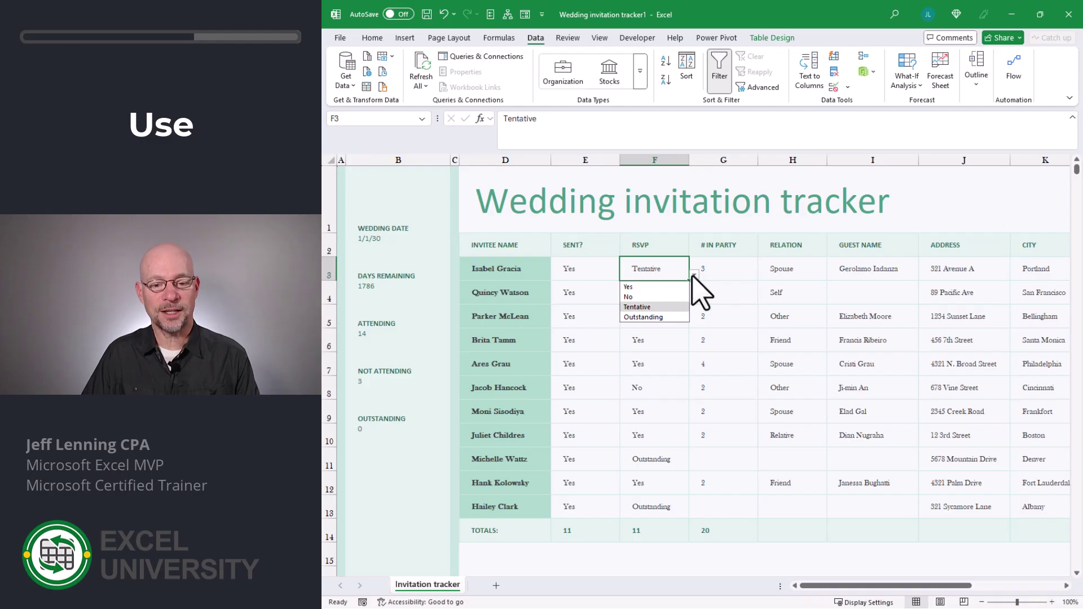
click(693, 275)
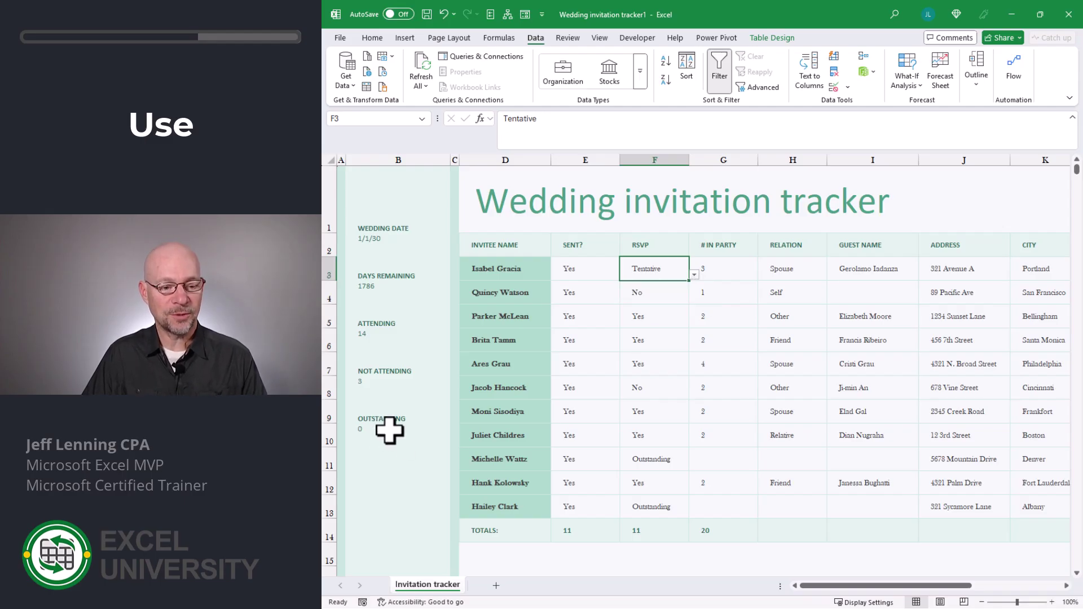
click(387, 431)
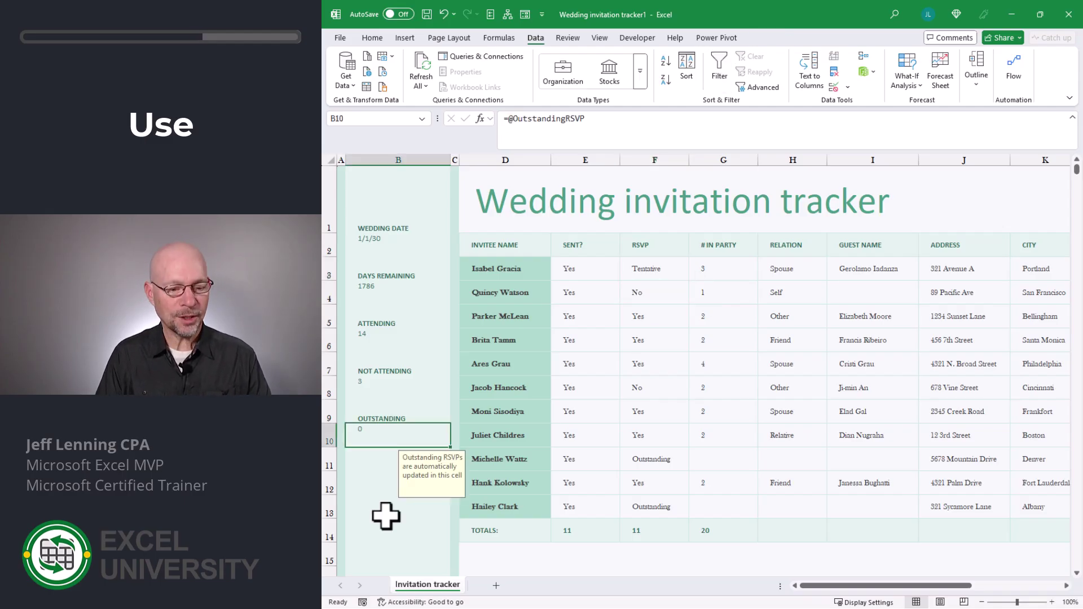
Enter =SUMIFS(tblInvites['# IN PARTY],tblInvites[RSVP],"Outstanding") in B10.
text(=SUMIFS()
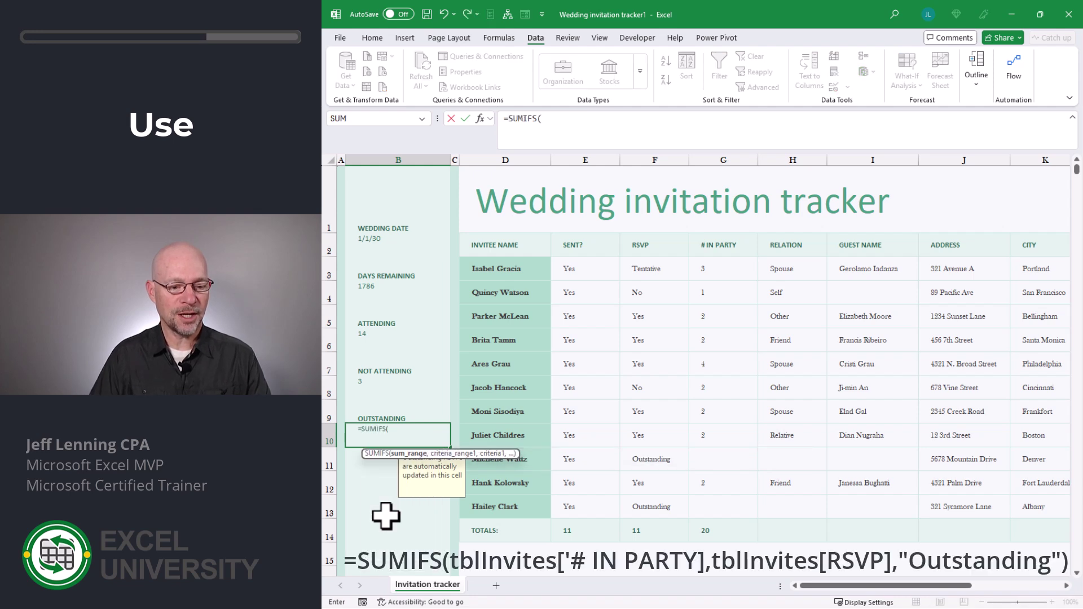
drag(725, 276, 725, 504)
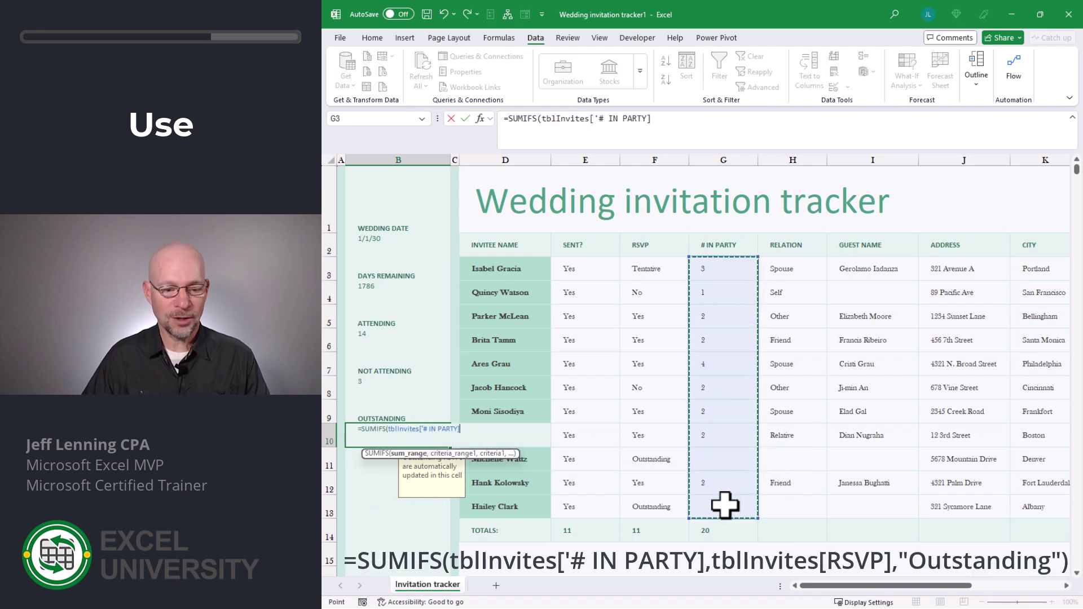
text(,)
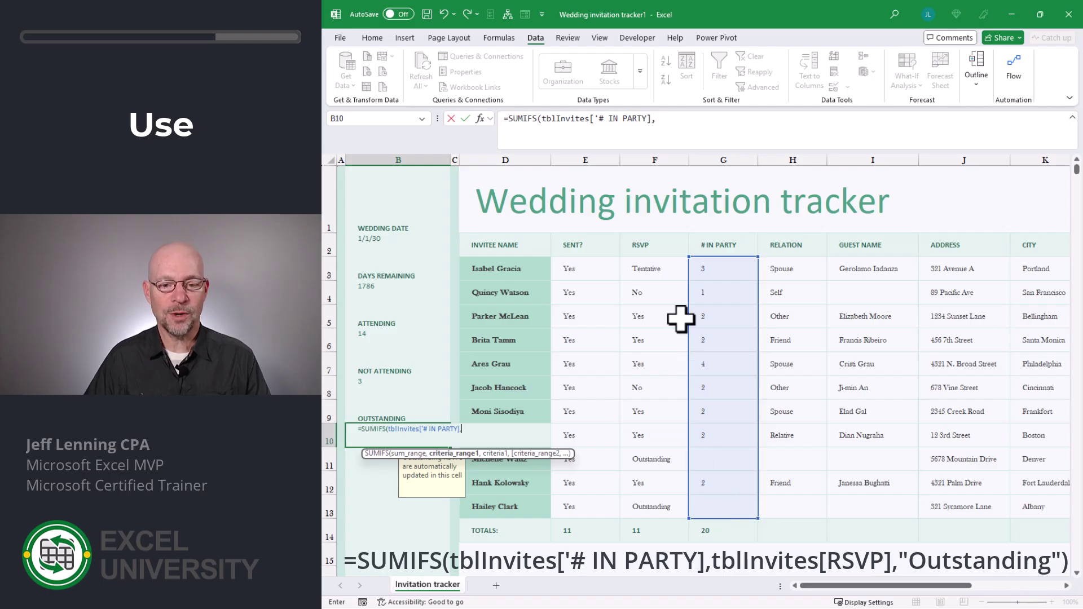
drag(657, 270, 654, 505)
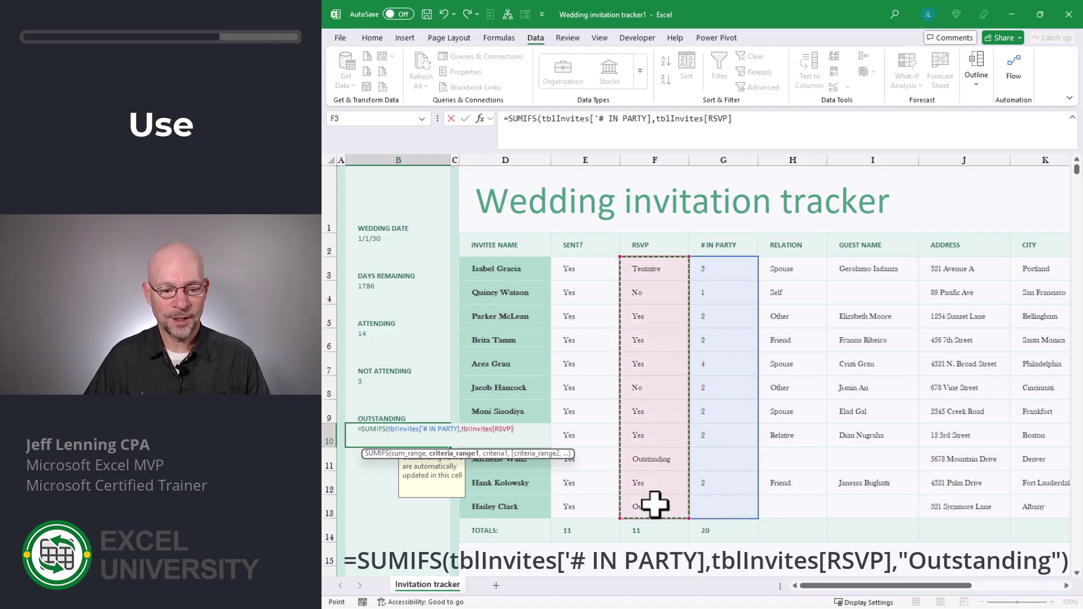
text(,)
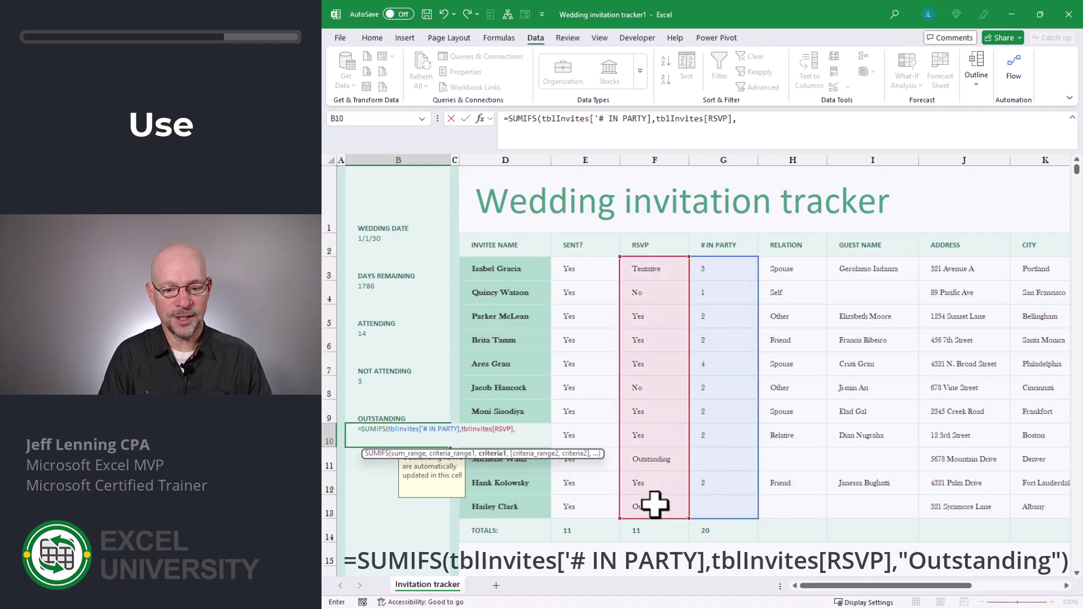
text("Outst)
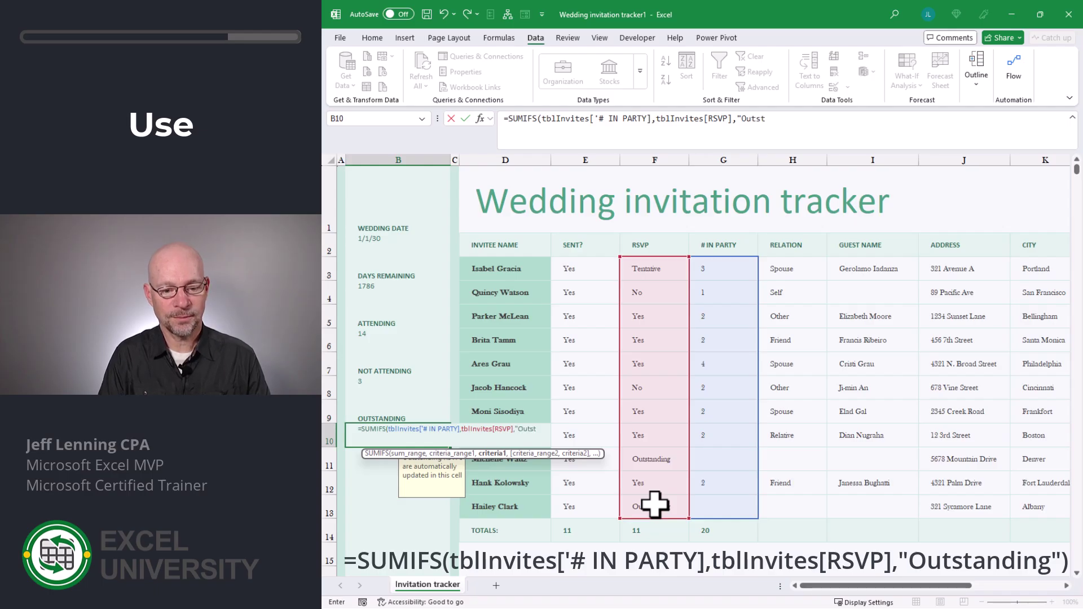
text(anding"))
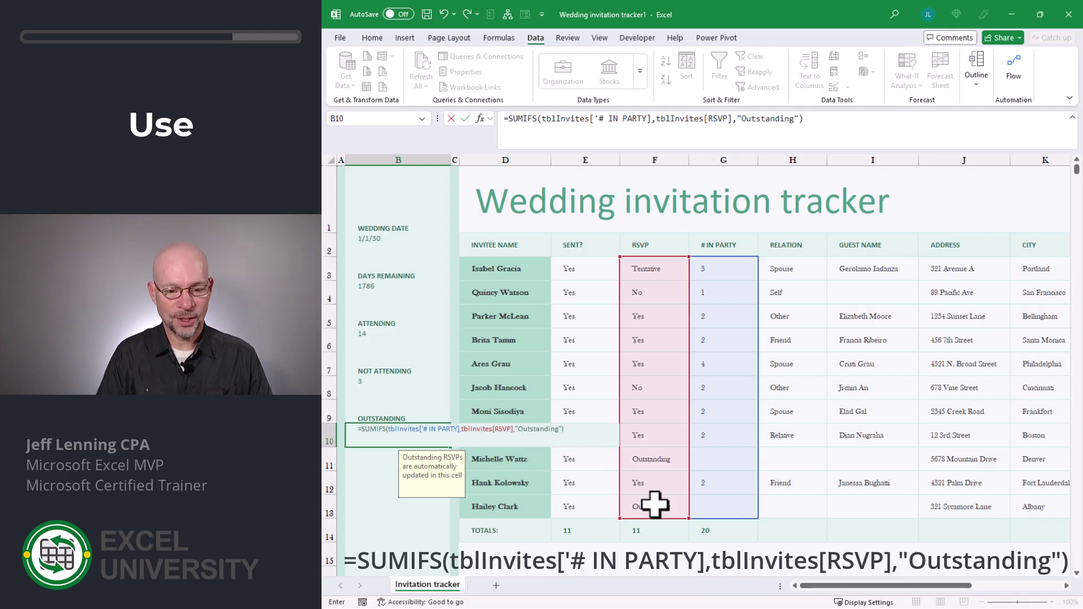
key(Return)
Give the outstanding invitees in G11 and G13 a party size of 2.
click(716, 462)
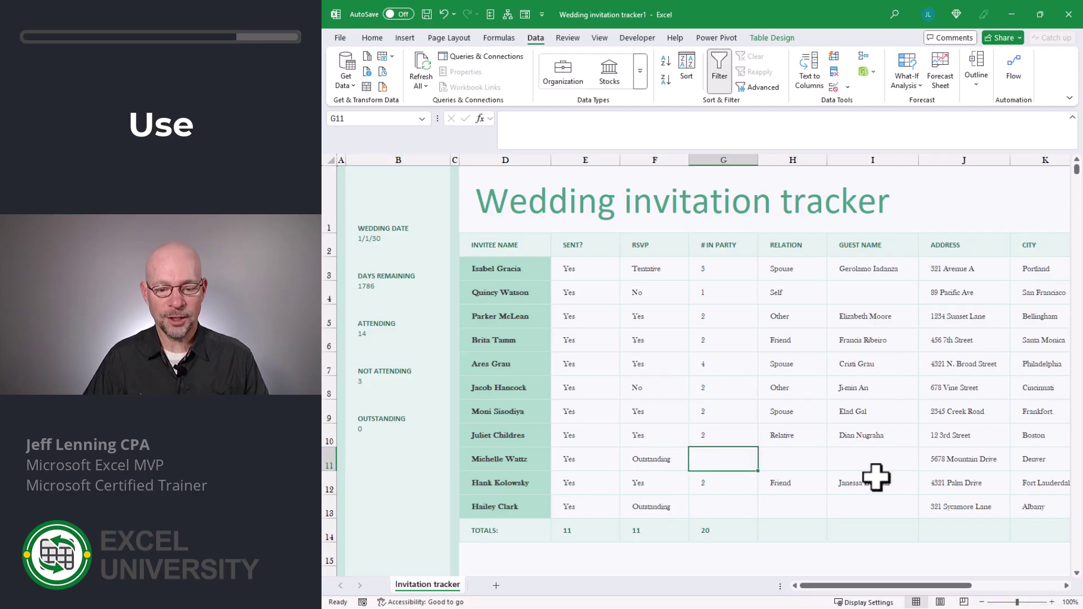
text(2)
key(Return)
key(Return)
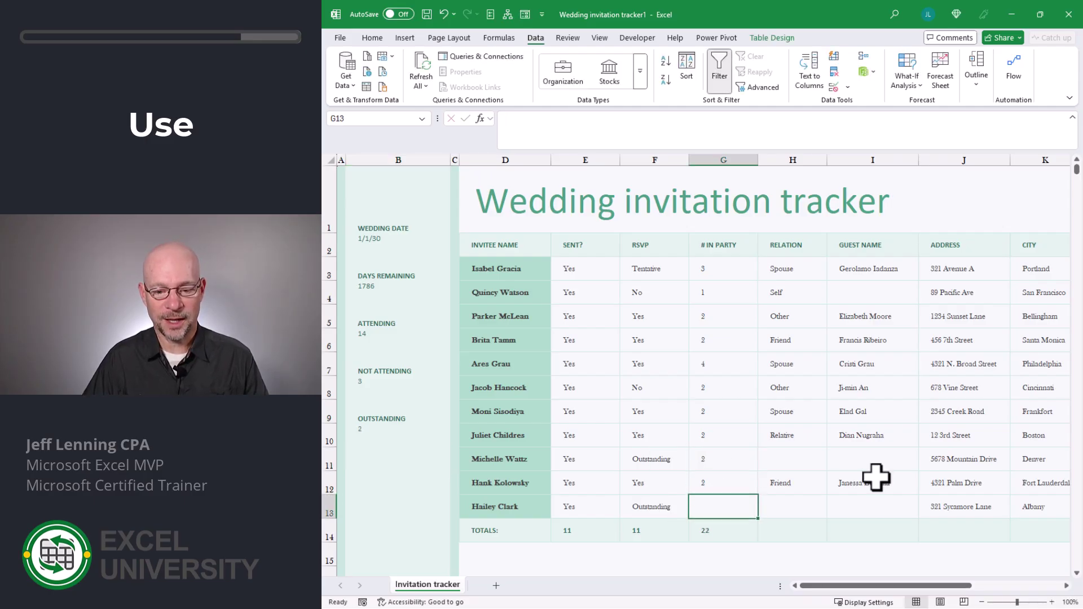
text(2)
key(Return)
click(383, 460)
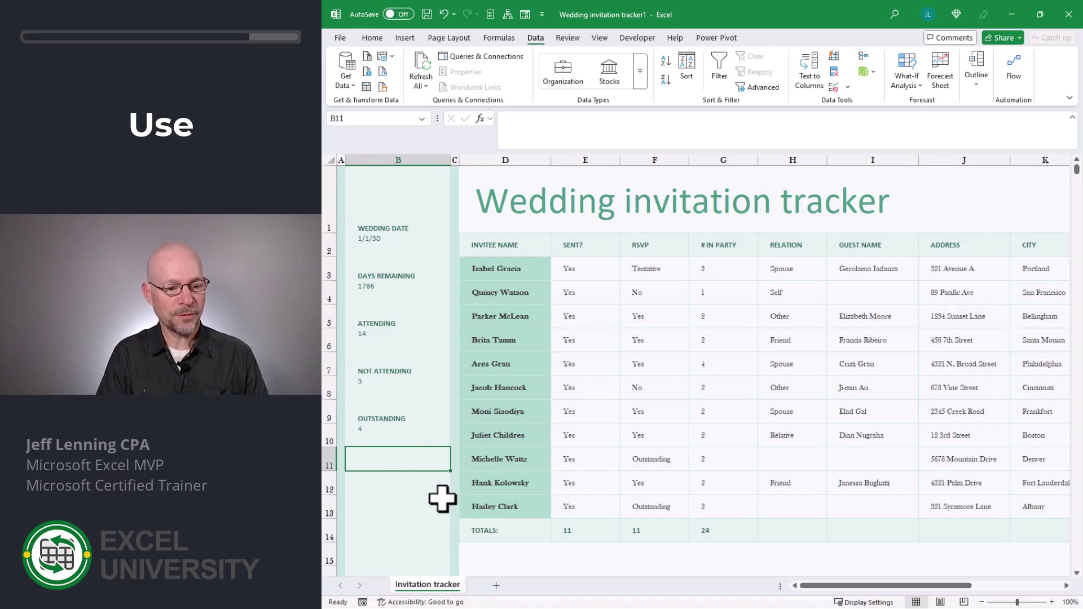
Label B11 TENTATIVE and enter =SUMIFS(tblInvites['# IN PARTY],tblInvites[RSVP],"Tentative") in B12.
text(TENTATIVE)
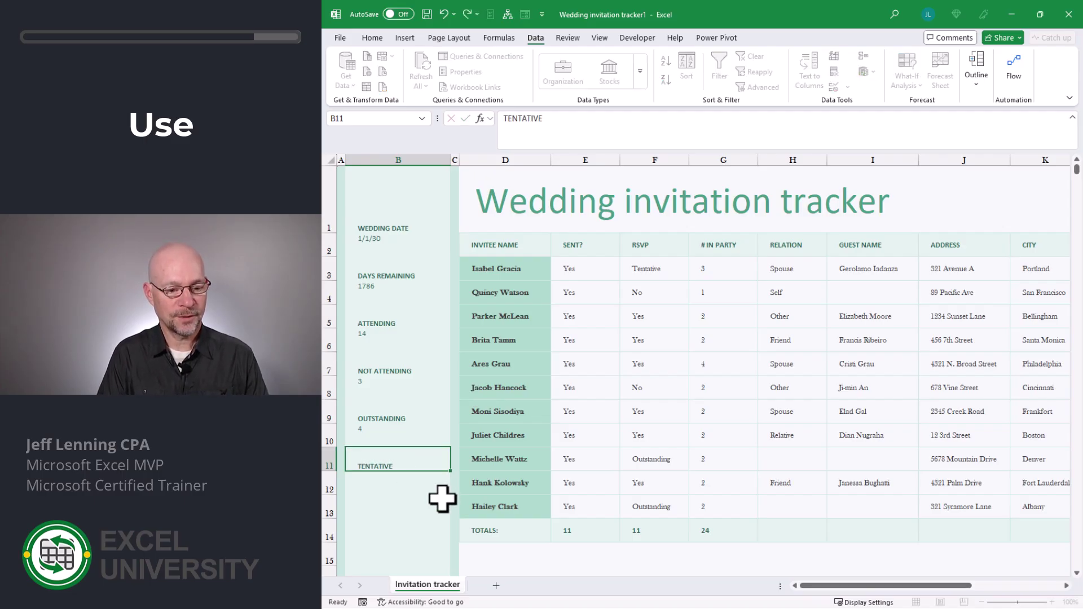
key(Return)
text(=s)
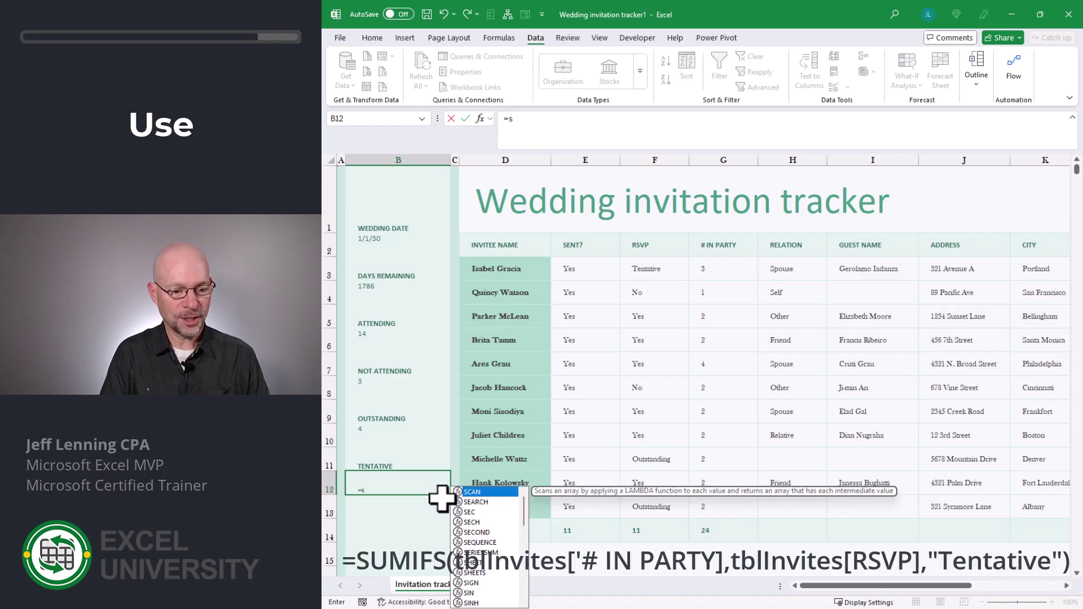
text(umifs)
key(Tab)
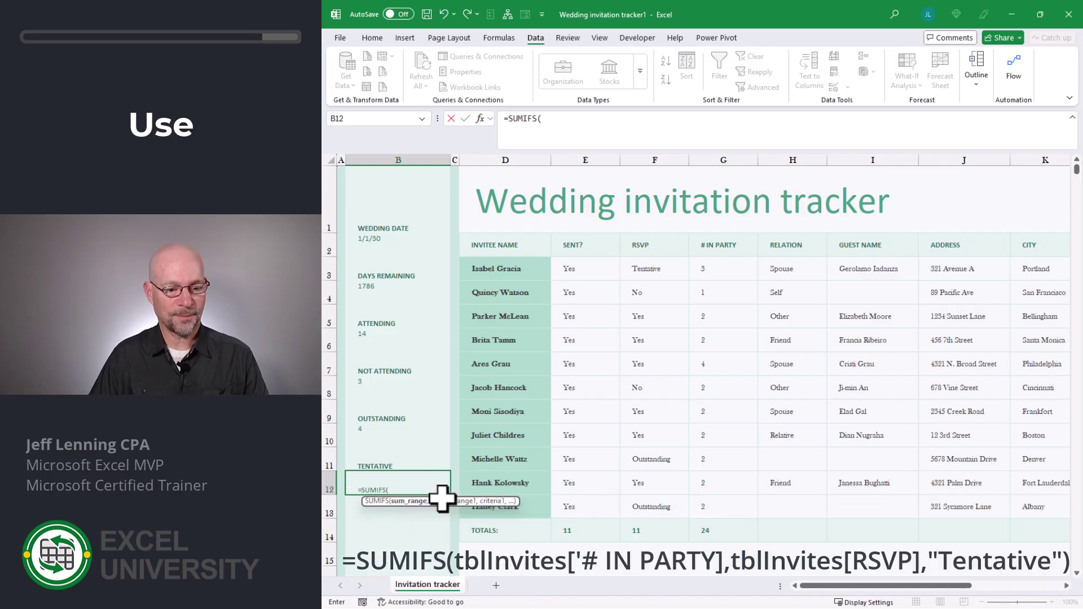
drag(724, 278, 720, 500)
text(,)
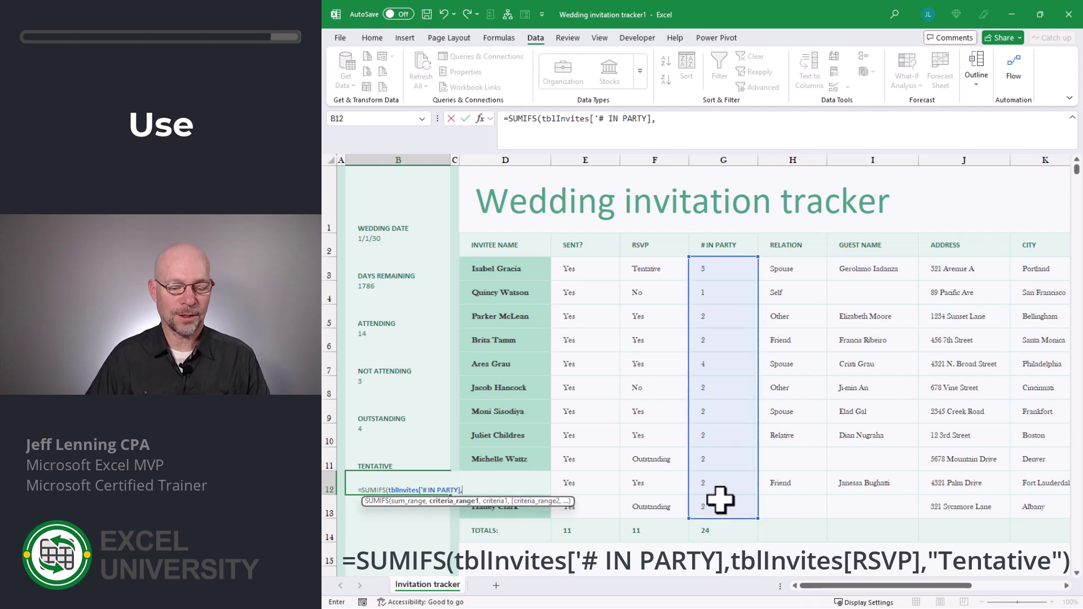
drag(652, 268, 653, 500)
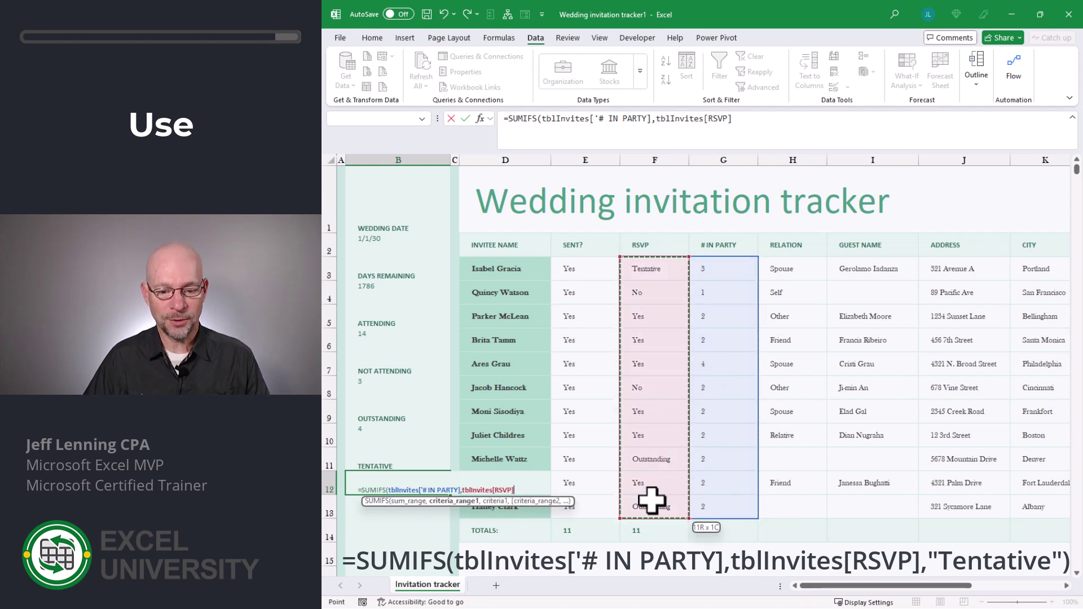
text(,)
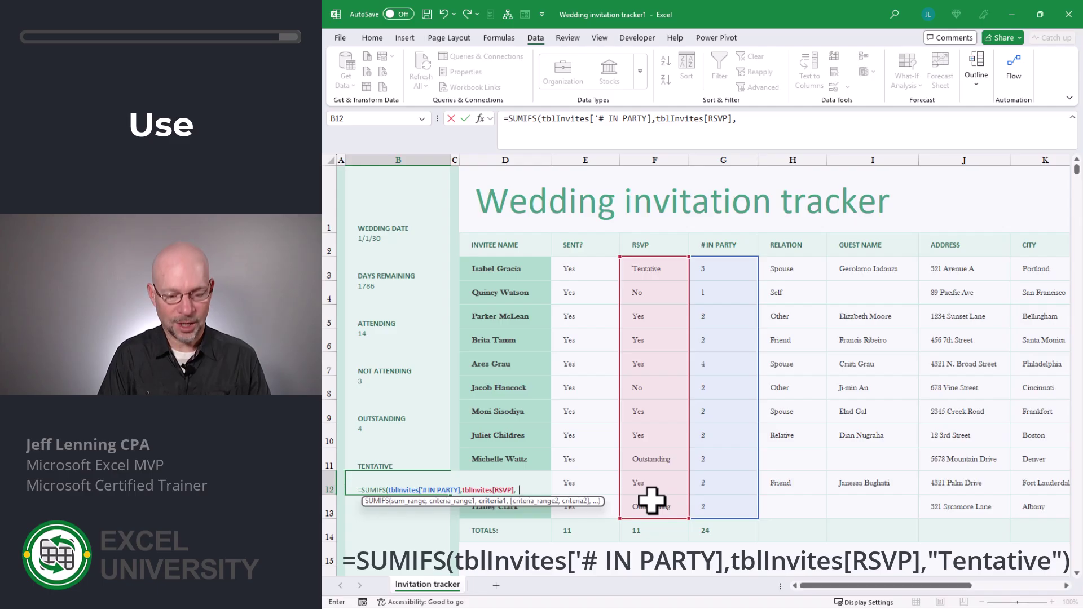
text("Tenta)
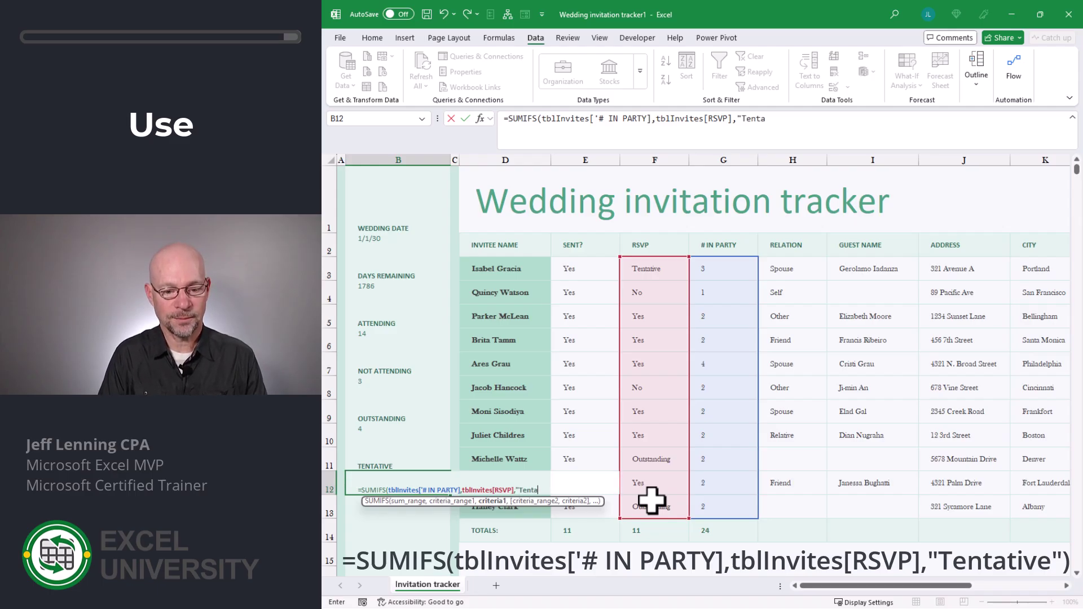
text(tive)
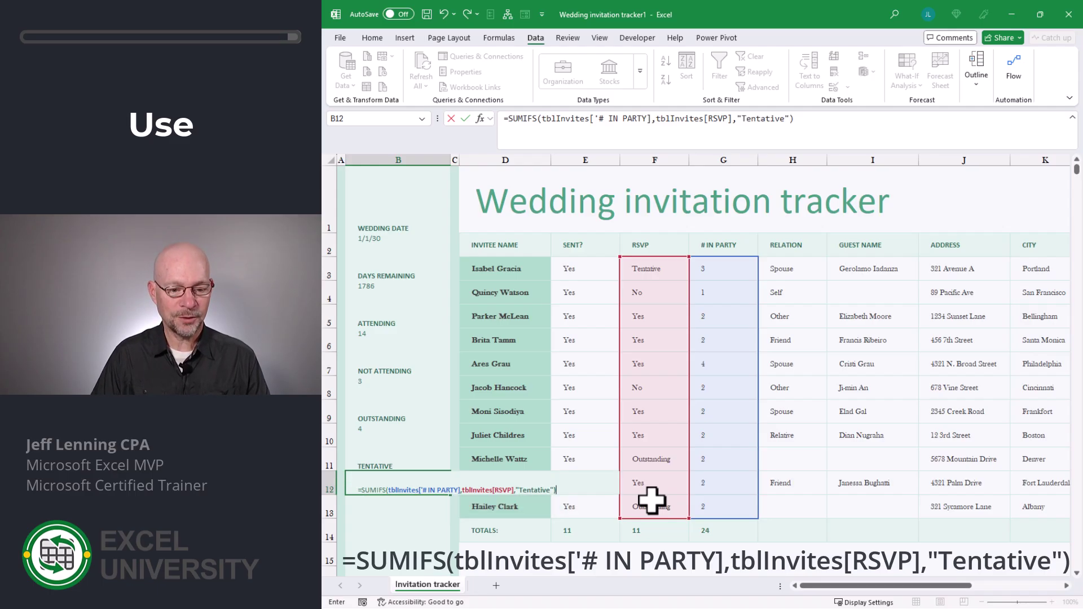
key(Return)
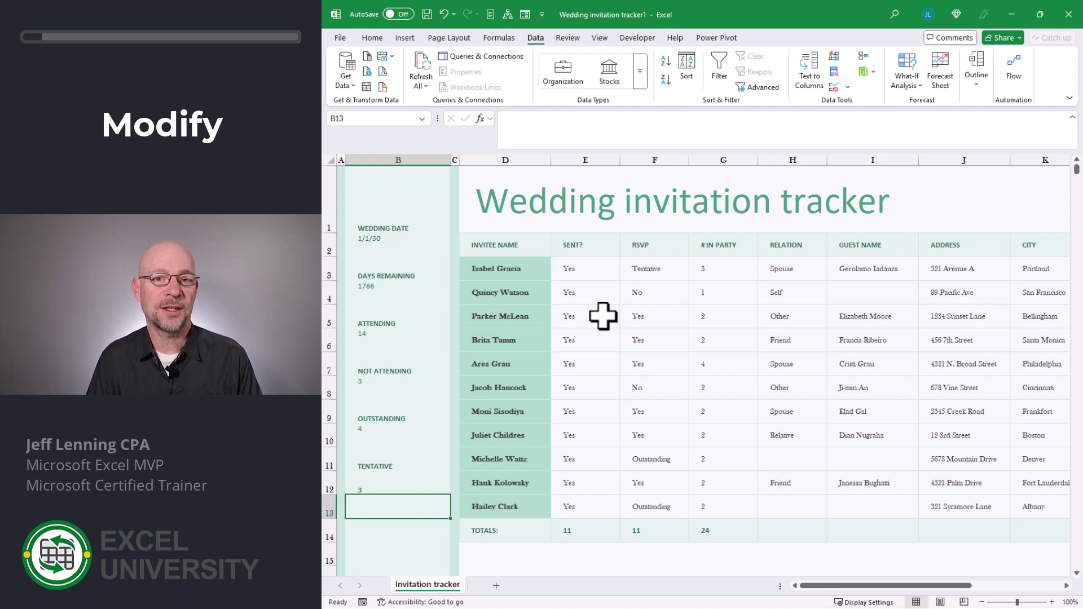
Set the SENT? values in E5 and E8 to No.
click(587, 266)
click(584, 312)
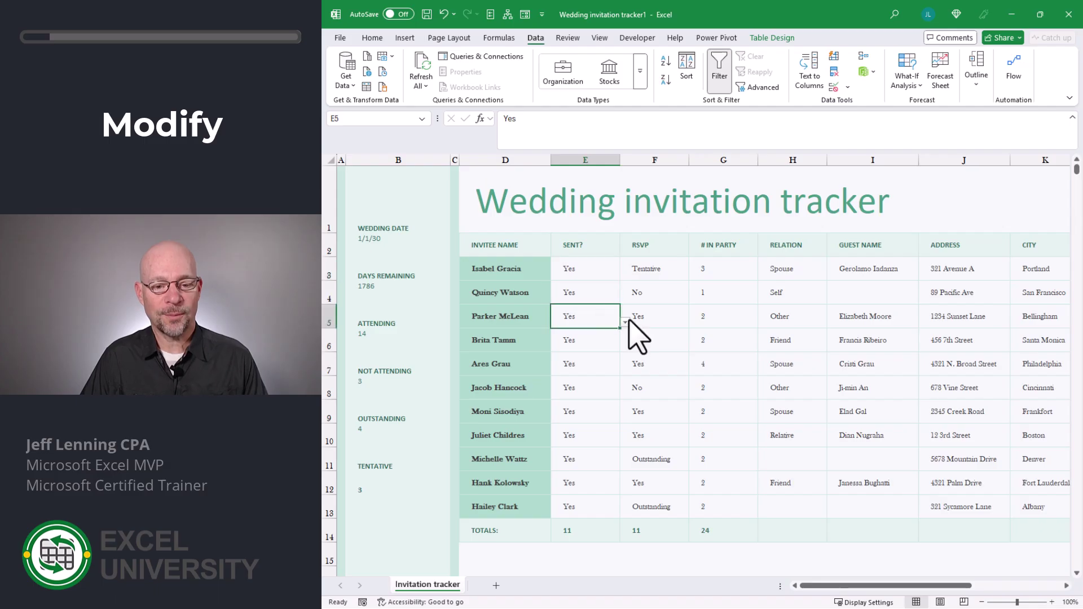
click(625, 324)
click(586, 349)
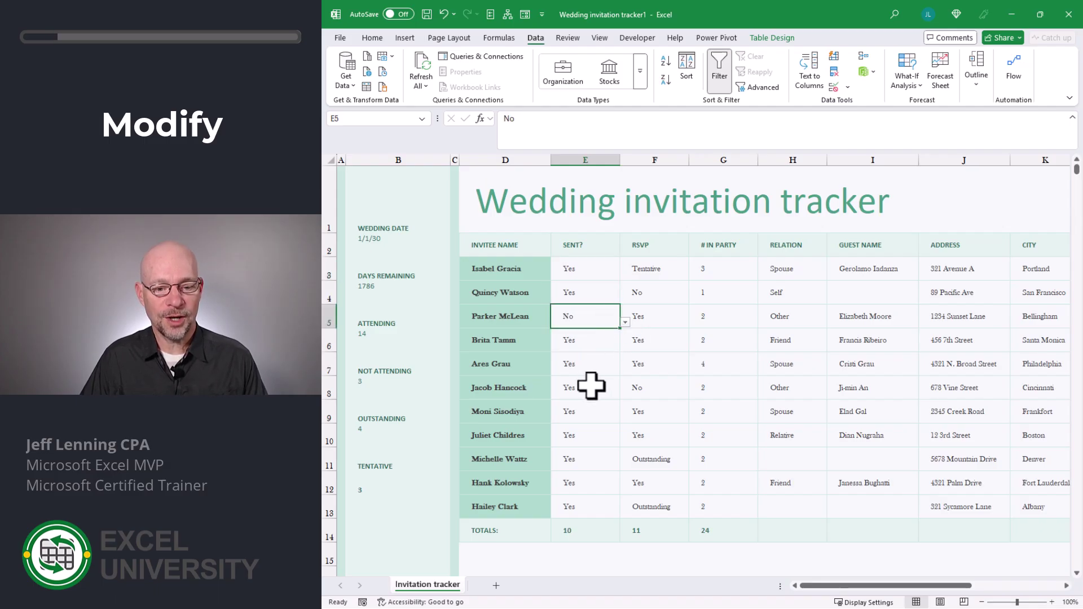
click(592, 388)
click(624, 393)
click(582, 423)
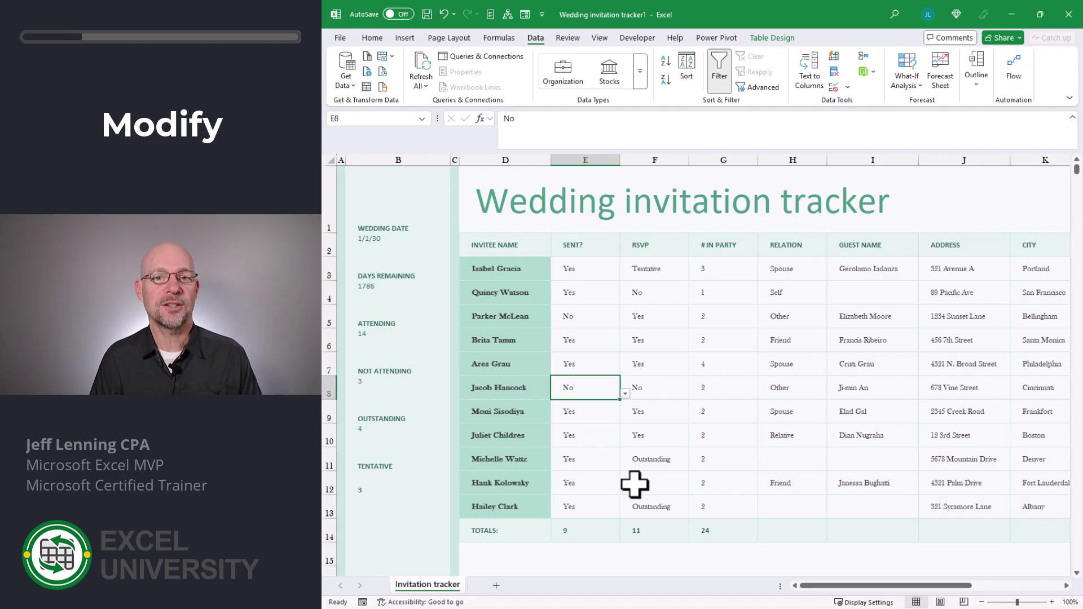
click(590, 272)
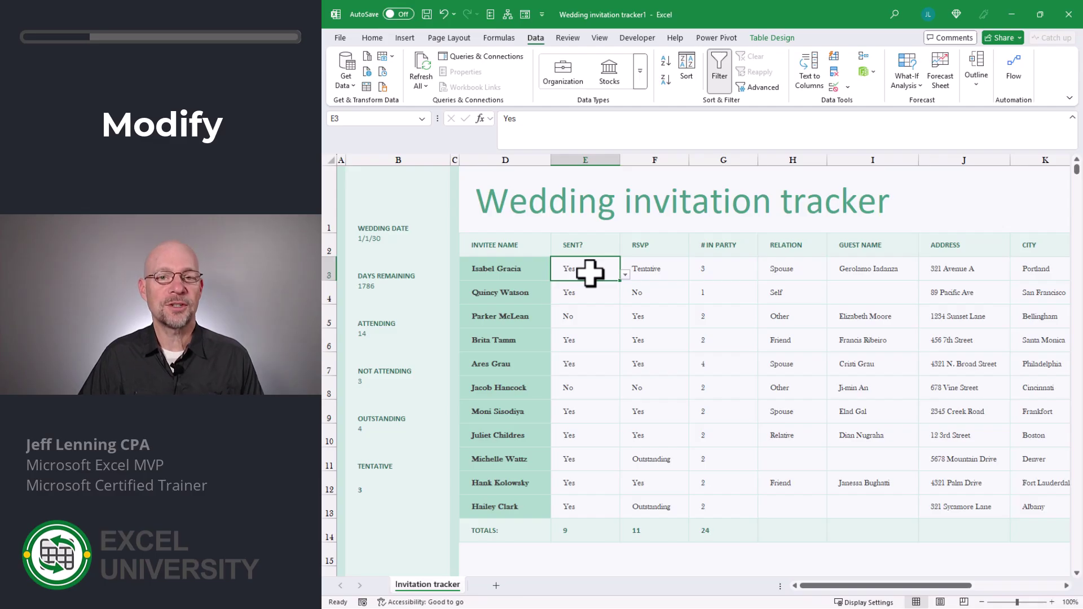
Highlight cells equal to No in E3:E13 with Yellow Fill with Dark Yellow Text.
drag(589, 269, 583, 501)
click(373, 38)
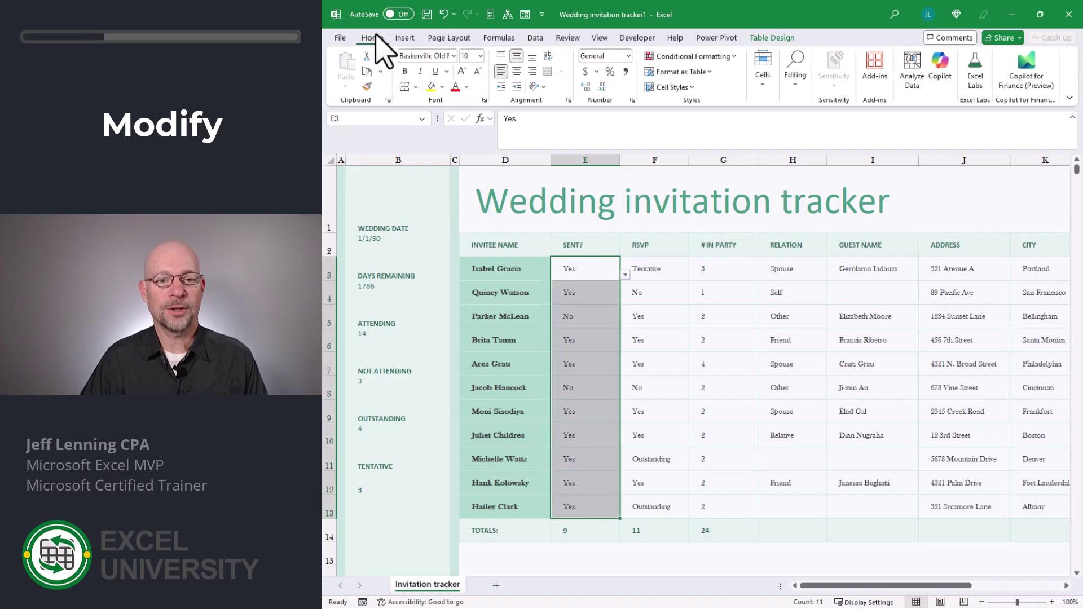
click(728, 56)
mouse_move(730, 79)
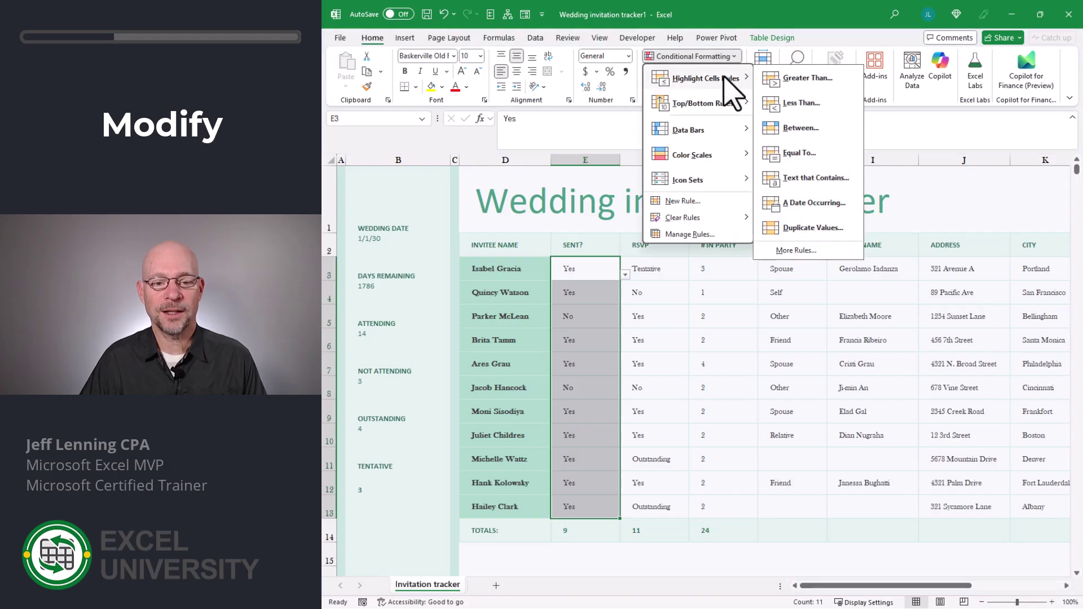
click(799, 153)
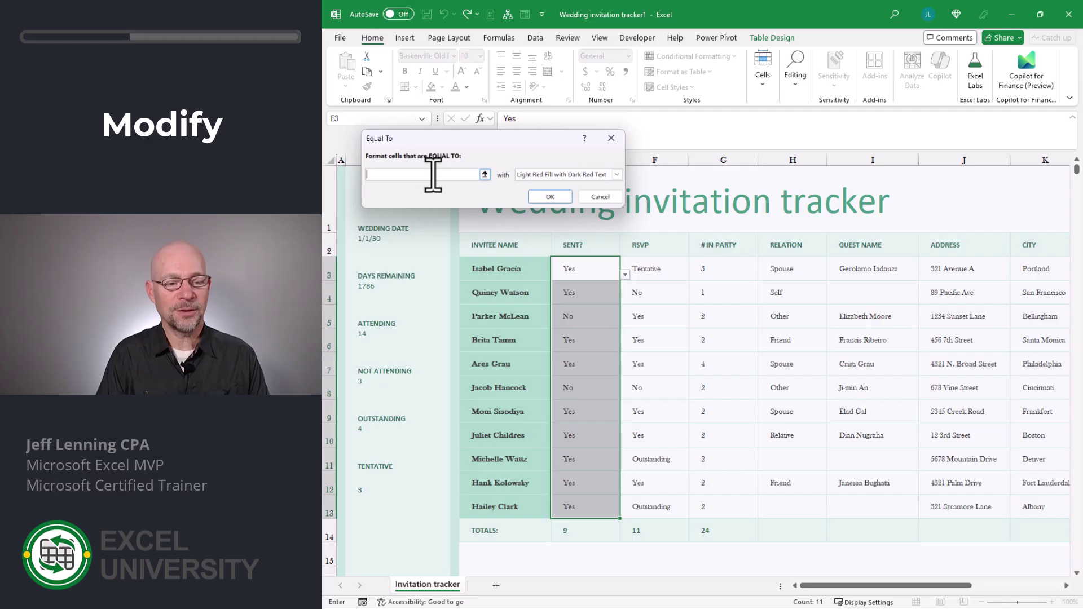
text(No)
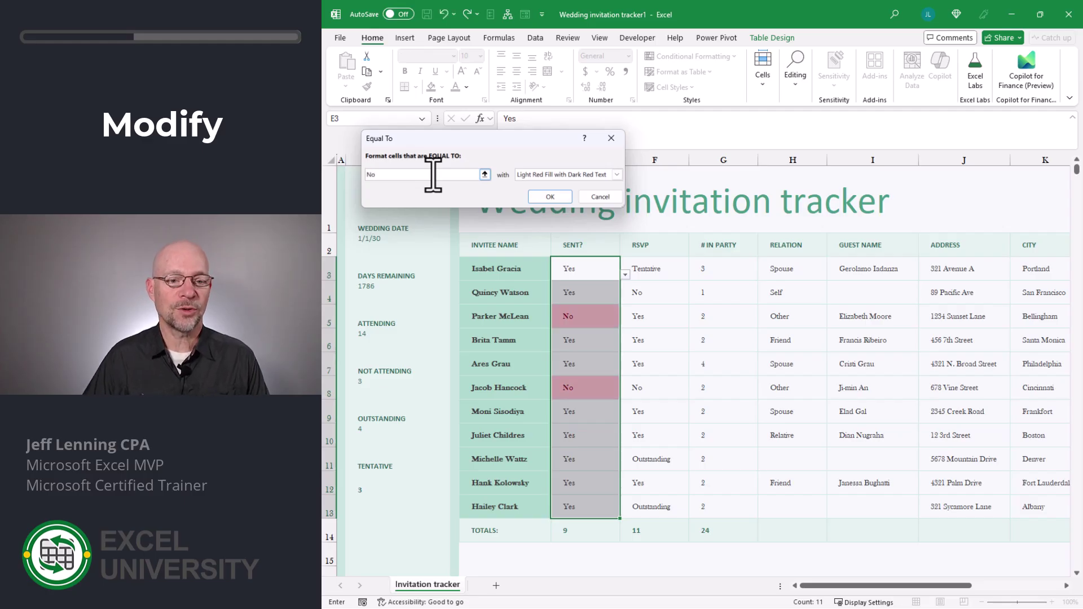
click(547, 175)
click(550, 194)
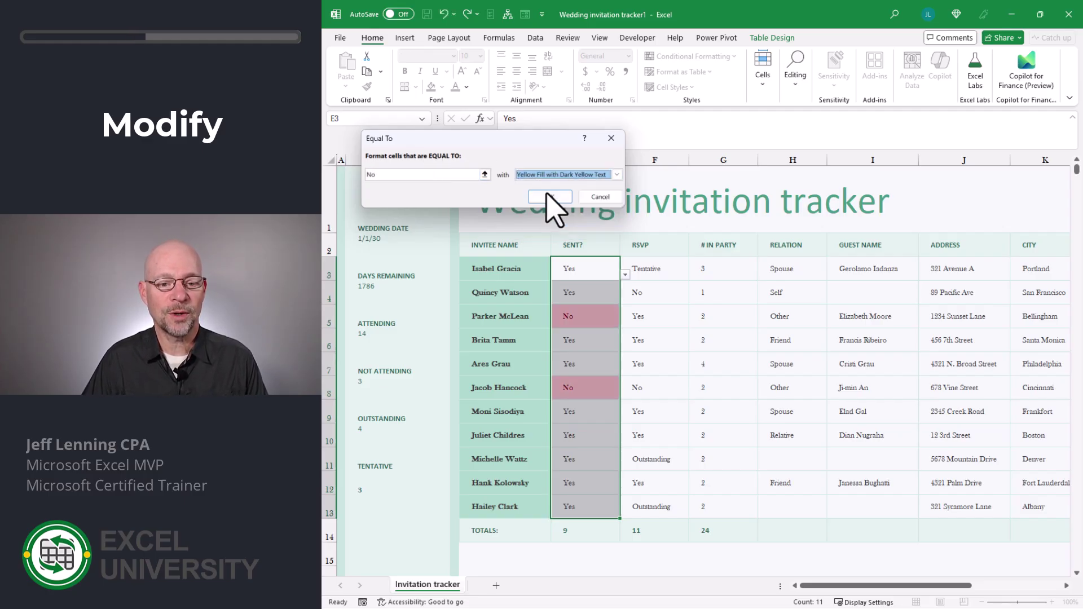
click(563, 195)
click(691, 331)
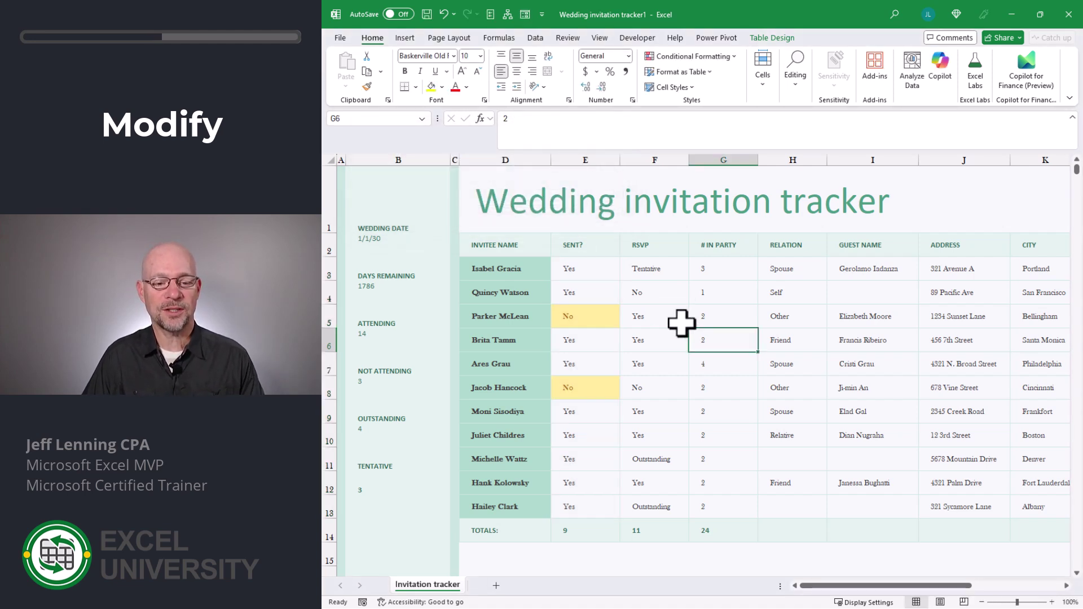
Set the row 5 SENT? value in E5 back to Yes.
click(611, 317)
click(625, 322)
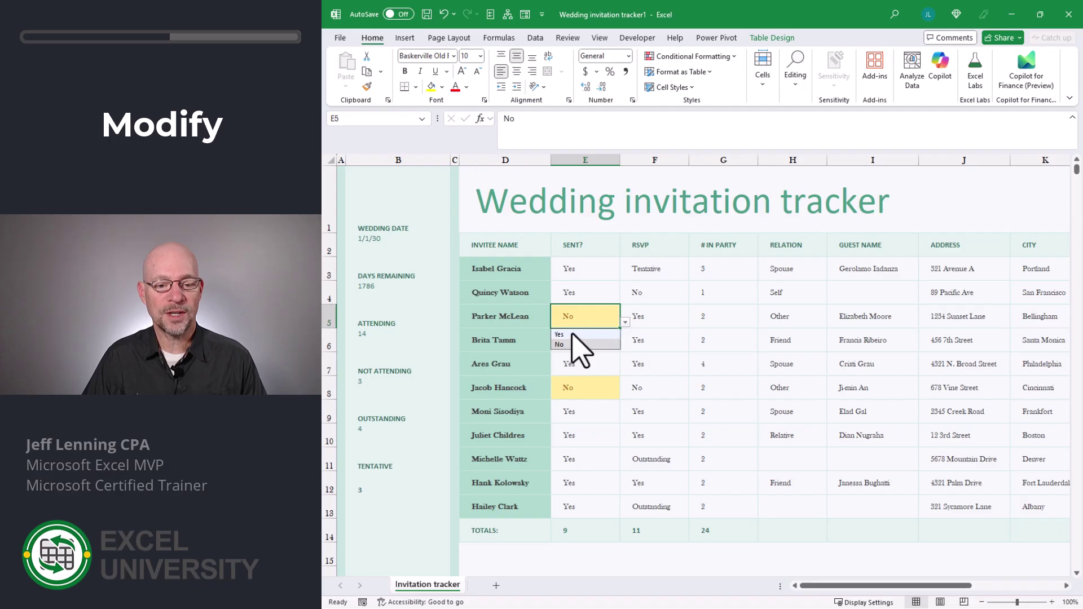
click(572, 334)
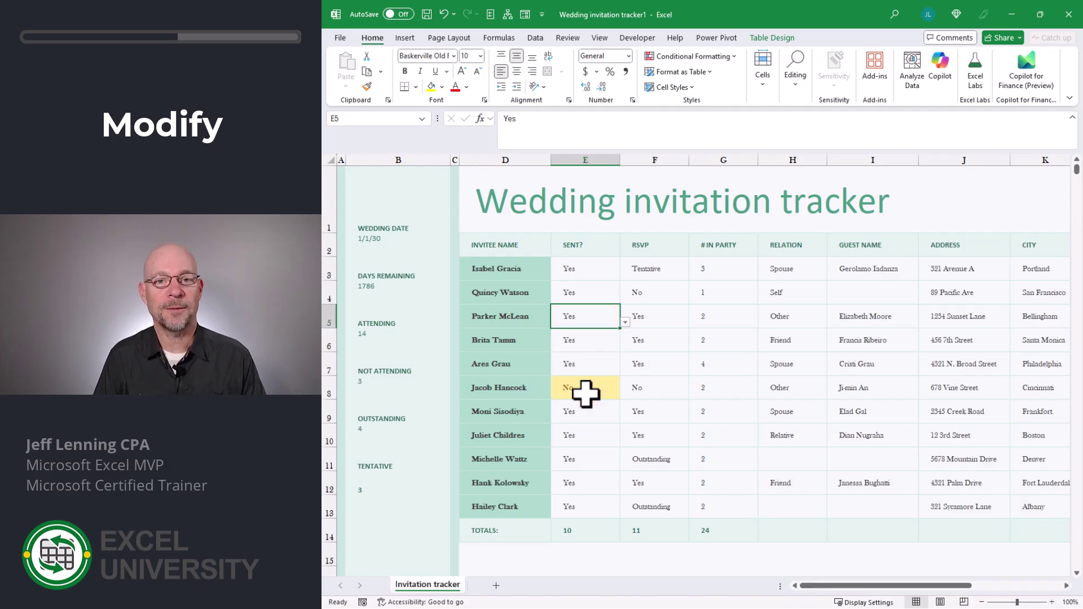
Highlight Outstanding RSVPs in F3:F13 with yellow fill and dark yellow text, then change F11 to Yes.
drag(649, 269, 657, 504)
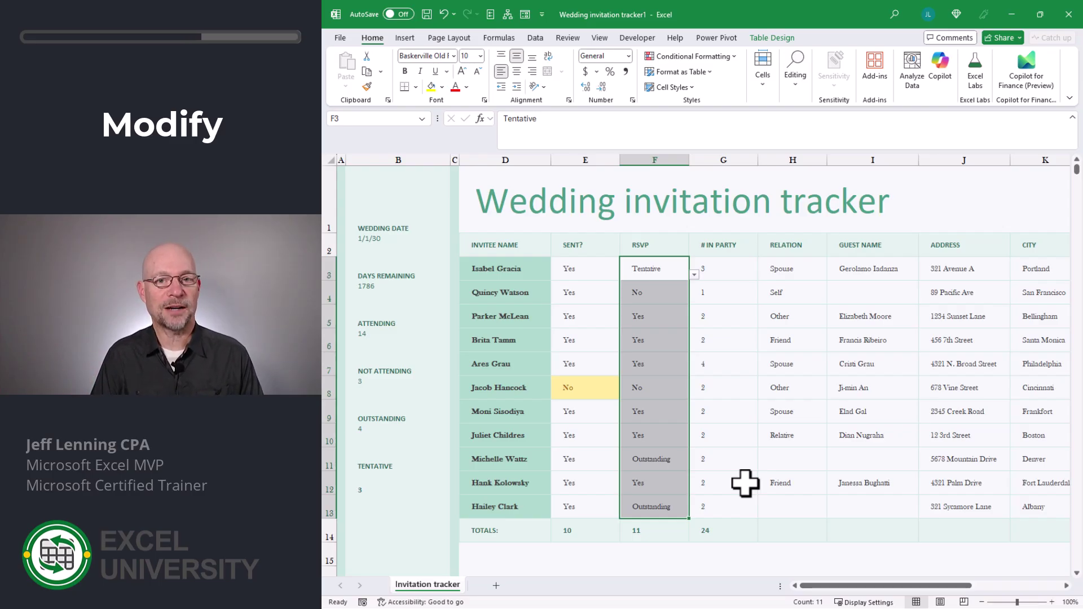
click(720, 57)
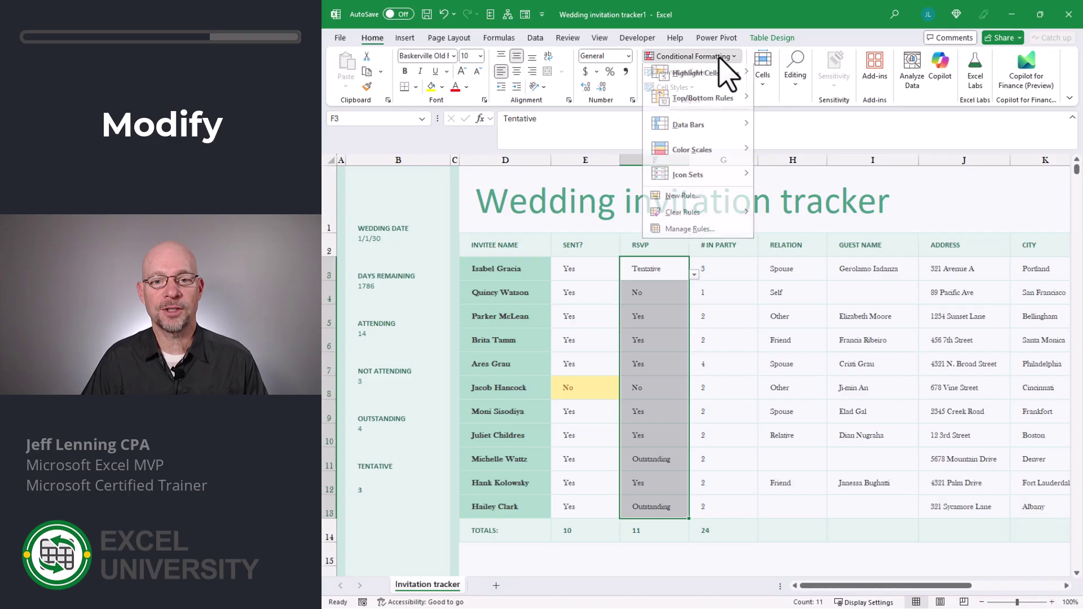
mouse_move(721, 79)
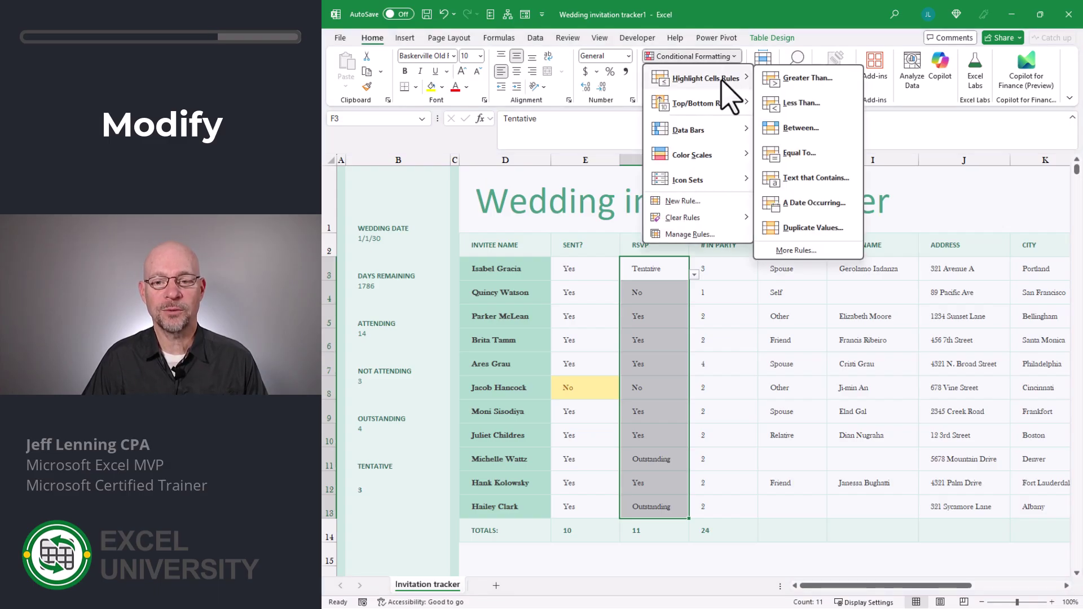
click(789, 154)
text(Out)
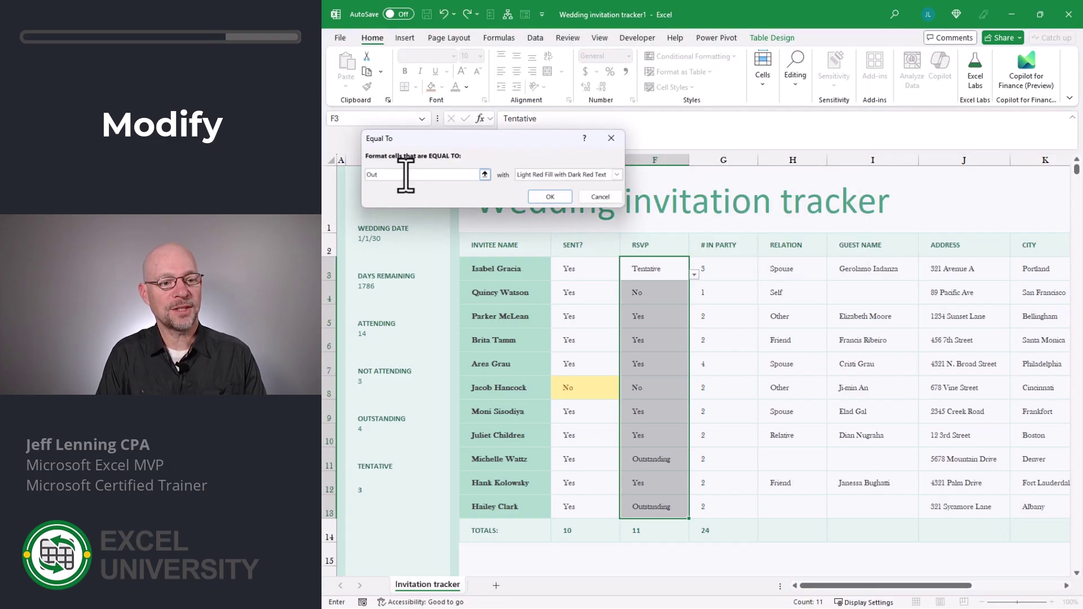
text(standing)
click(556, 174)
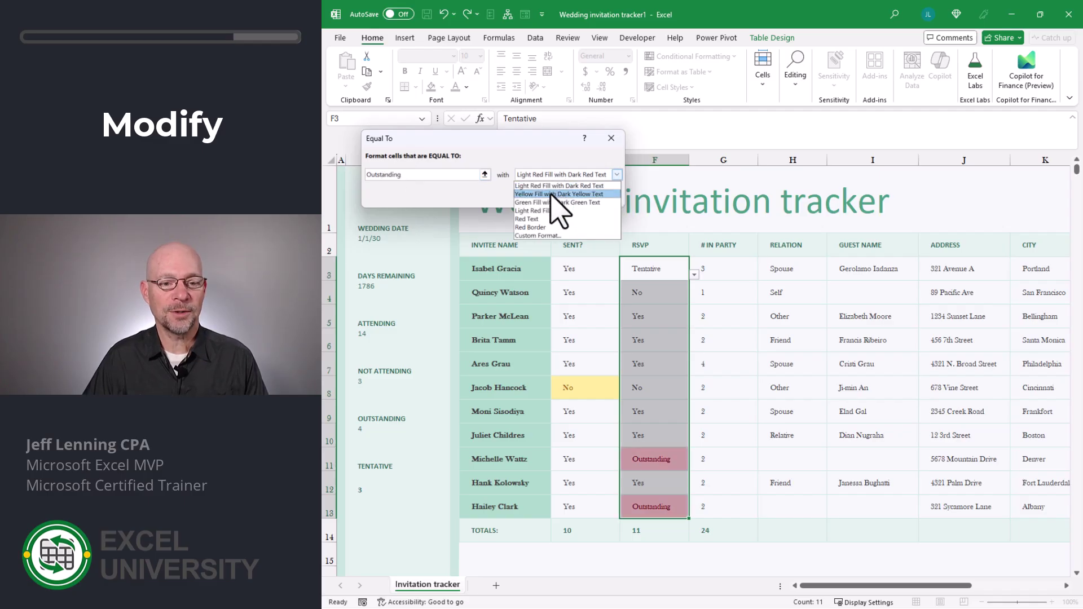
click(550, 194)
click(556, 196)
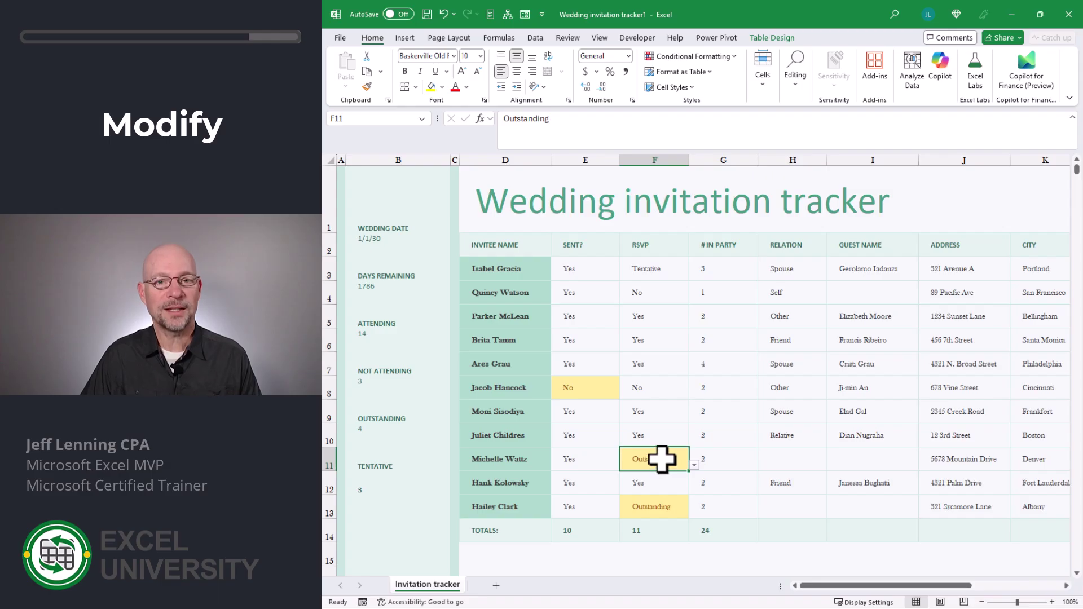
click(695, 465)
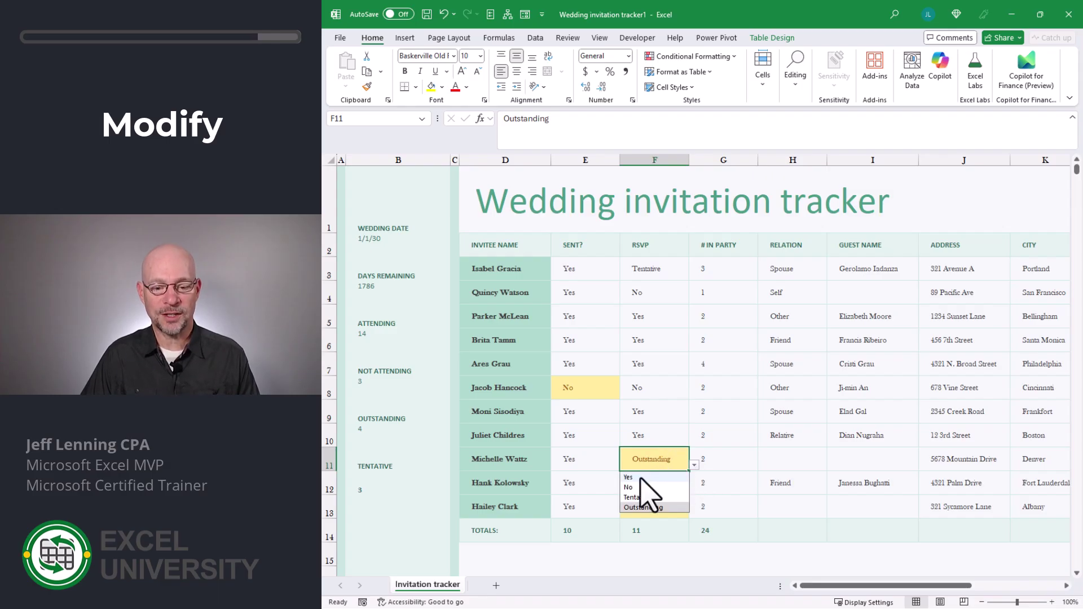